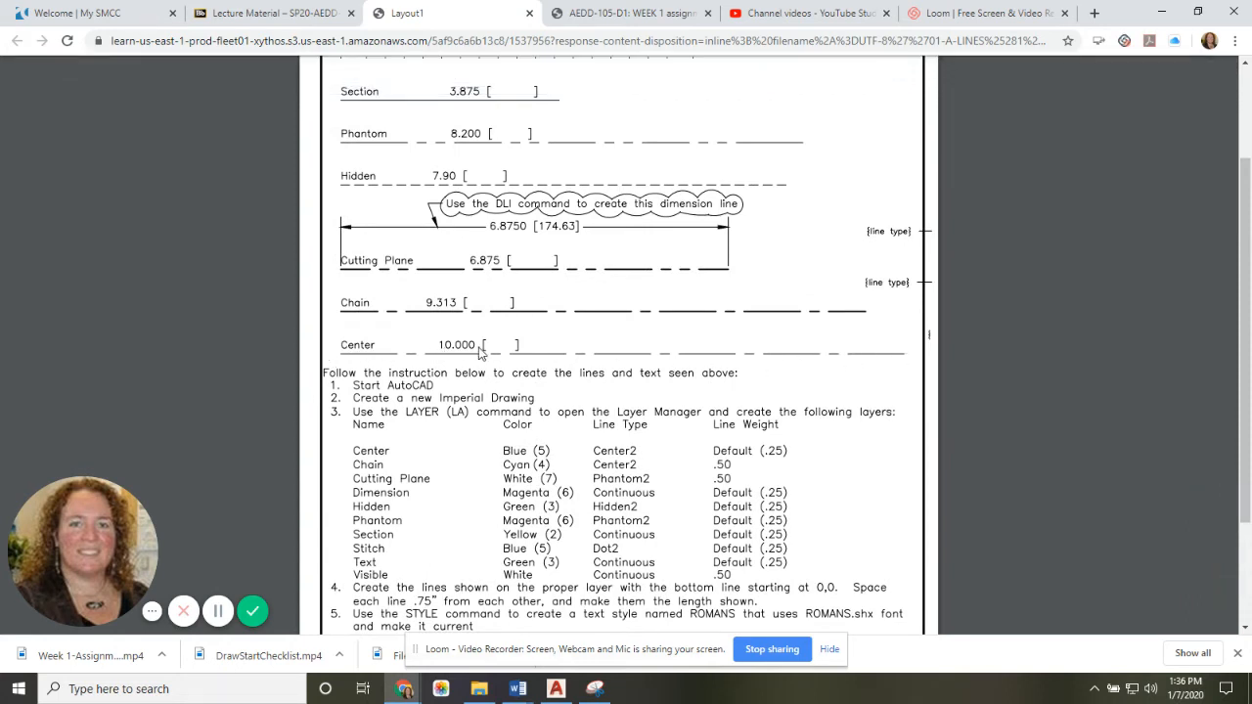
# Switch to AutoCAD and make the cen layer current
pyautogui.click(557, 688)
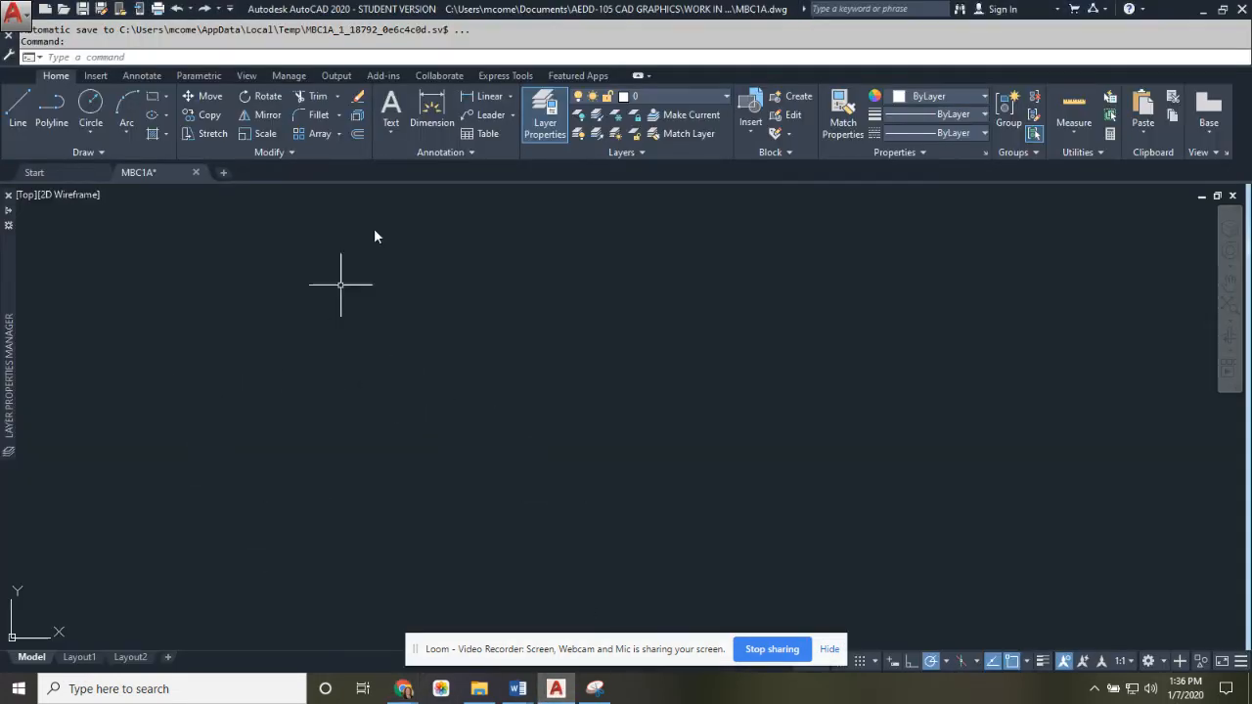
pyautogui.click(726, 97)
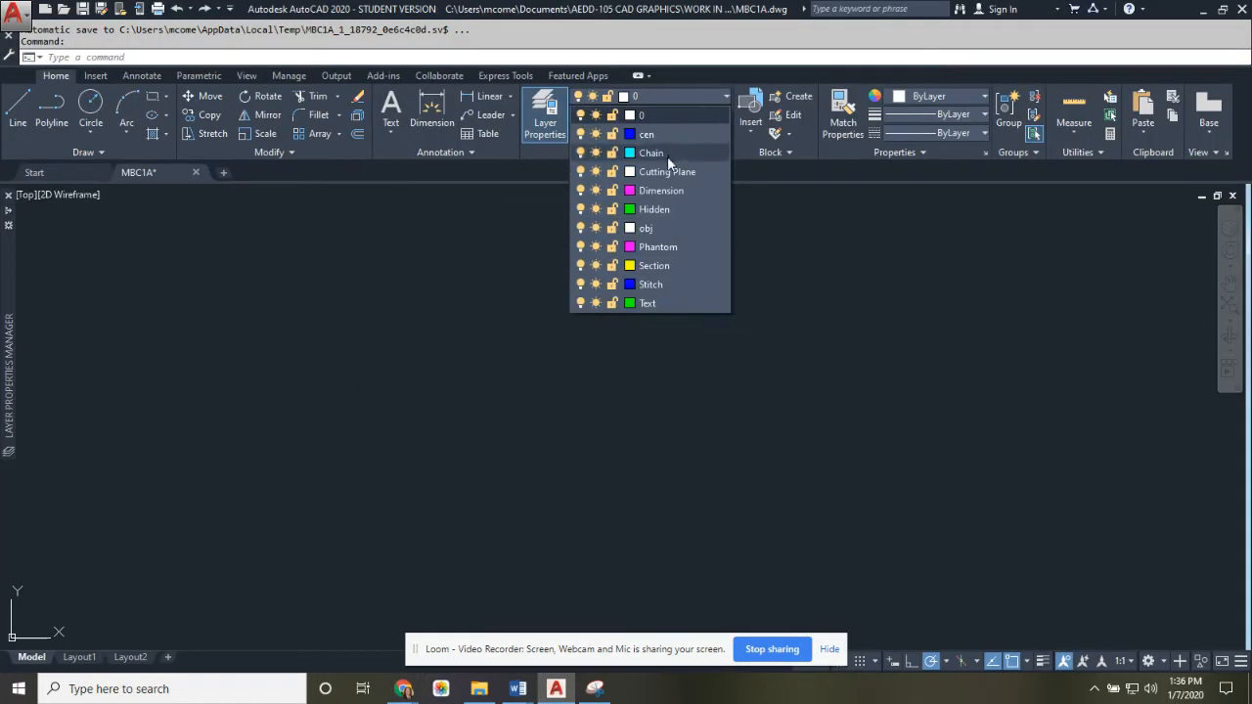
pyautogui.click(704, 94)
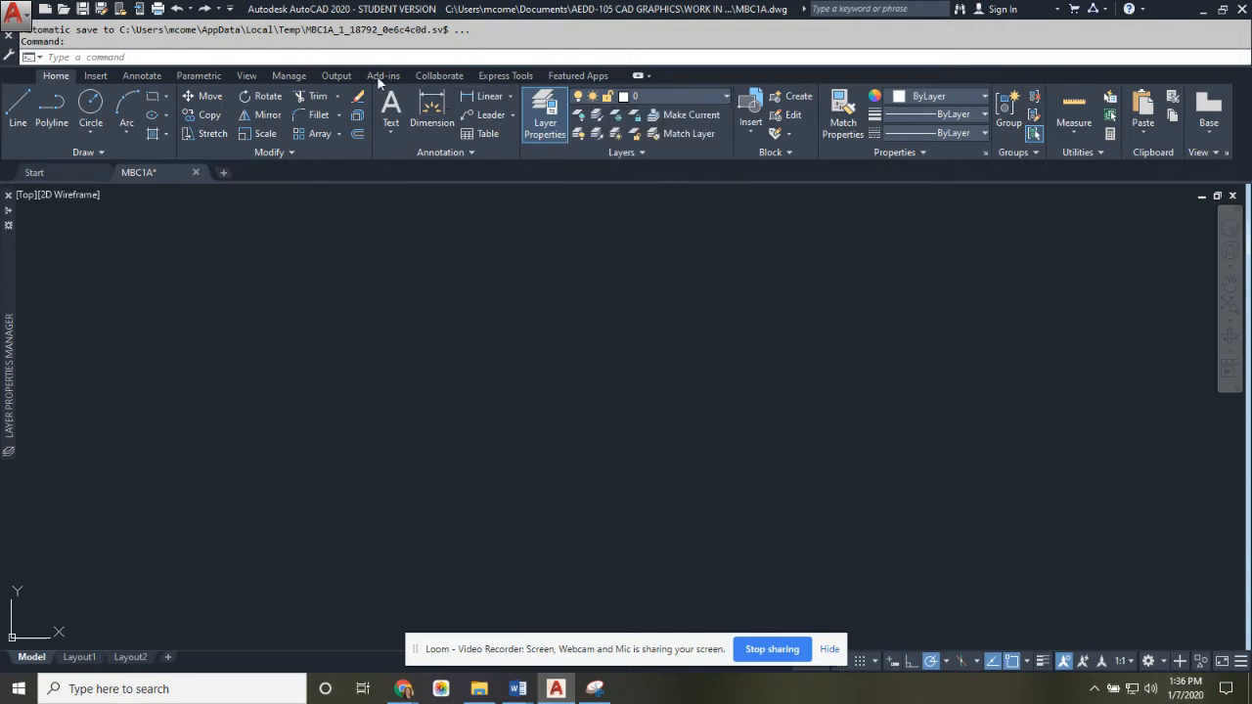
pyautogui.click(726, 95)
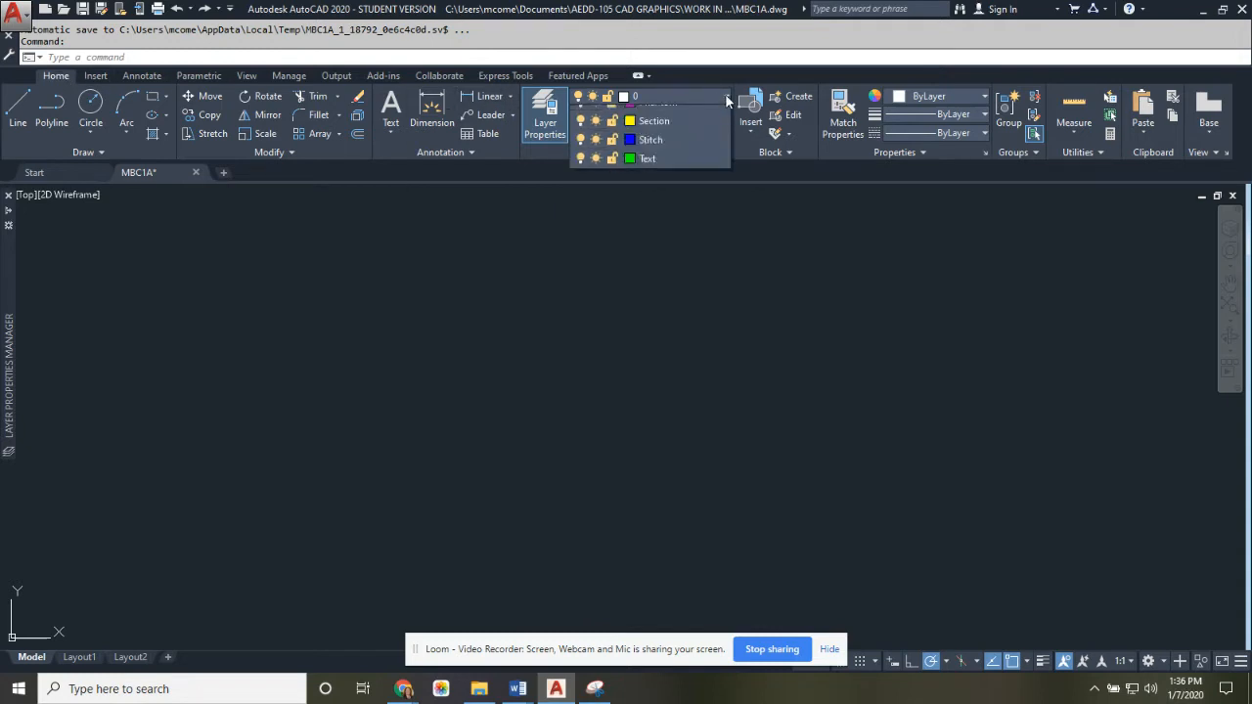
pyautogui.click(648, 135)
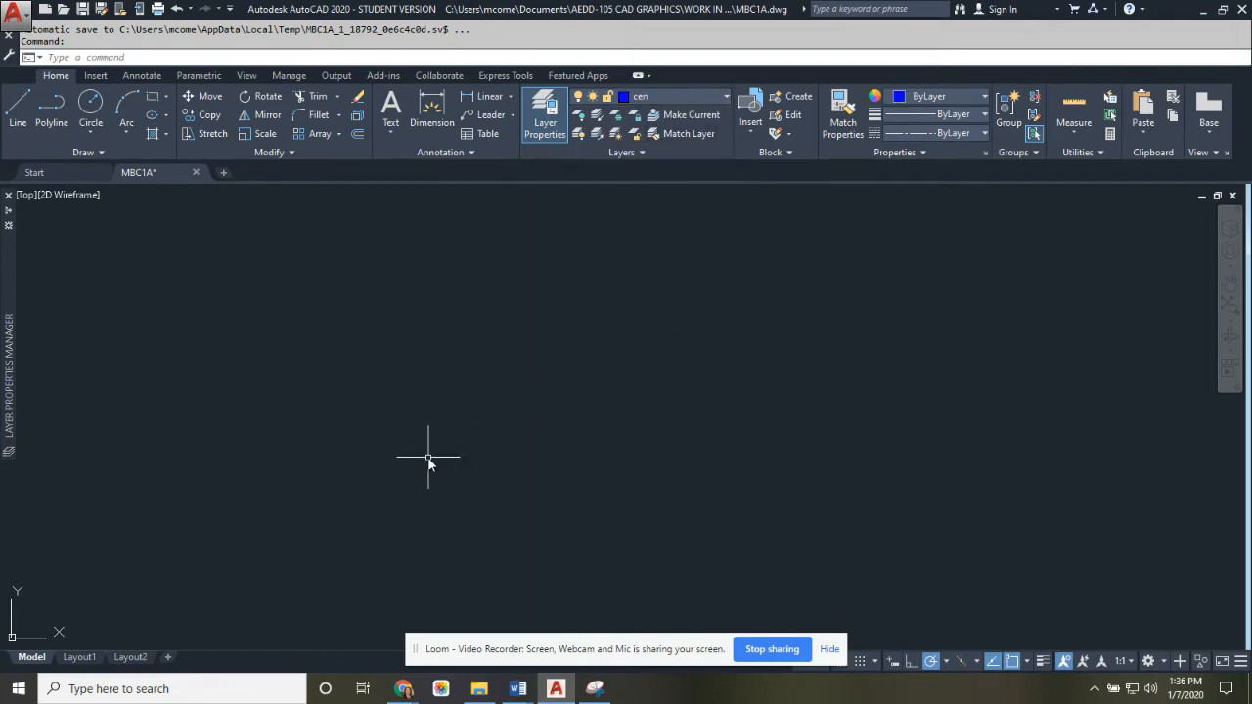
pyautogui.write('l')
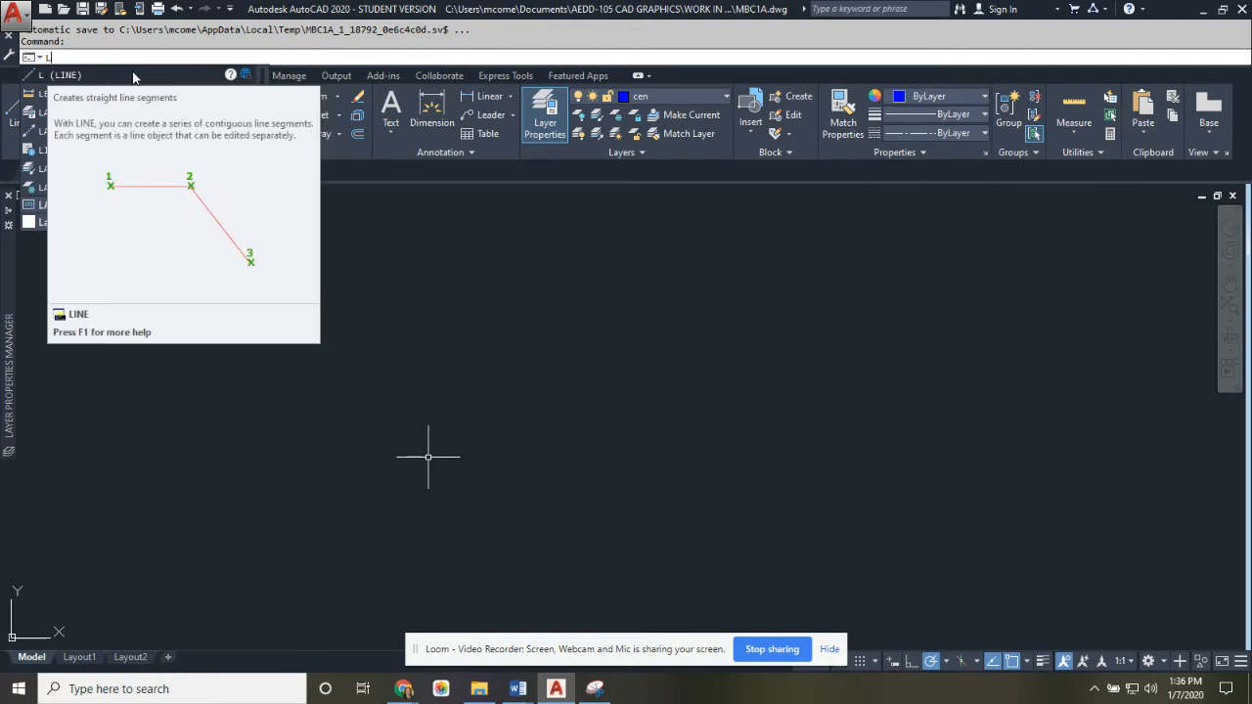
pyautogui.press('Return')
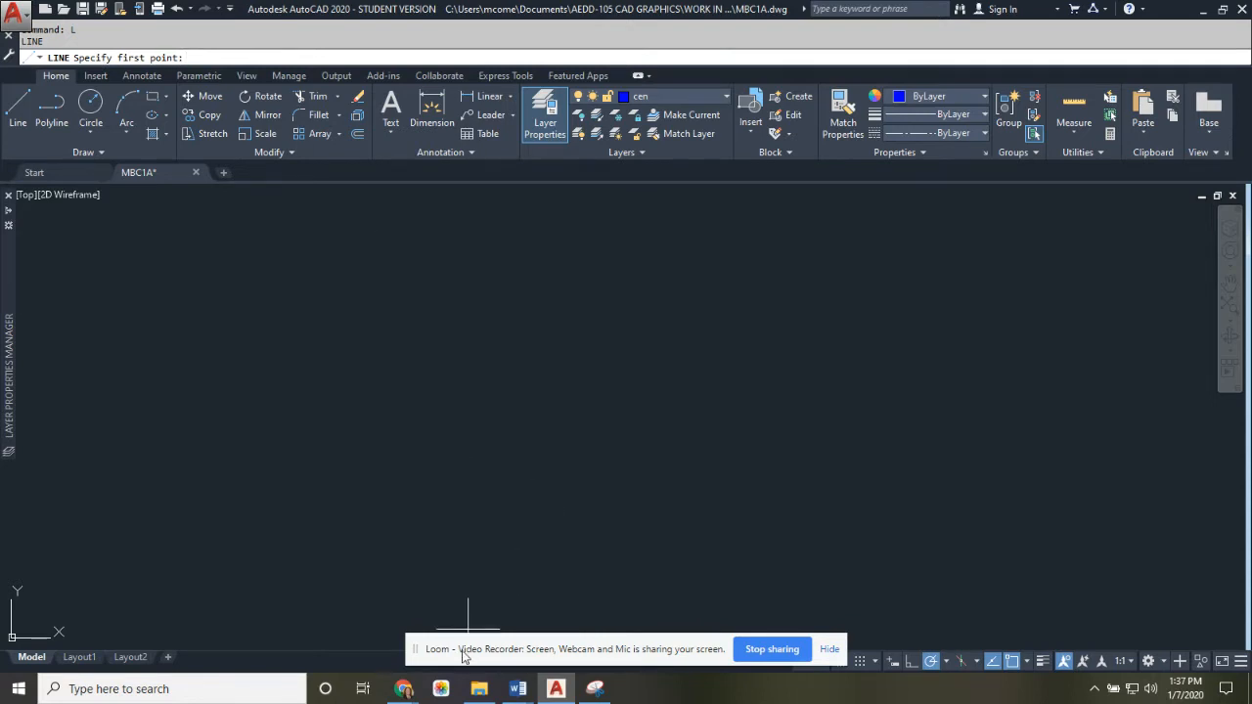
pyautogui.moveTo(415, 695)
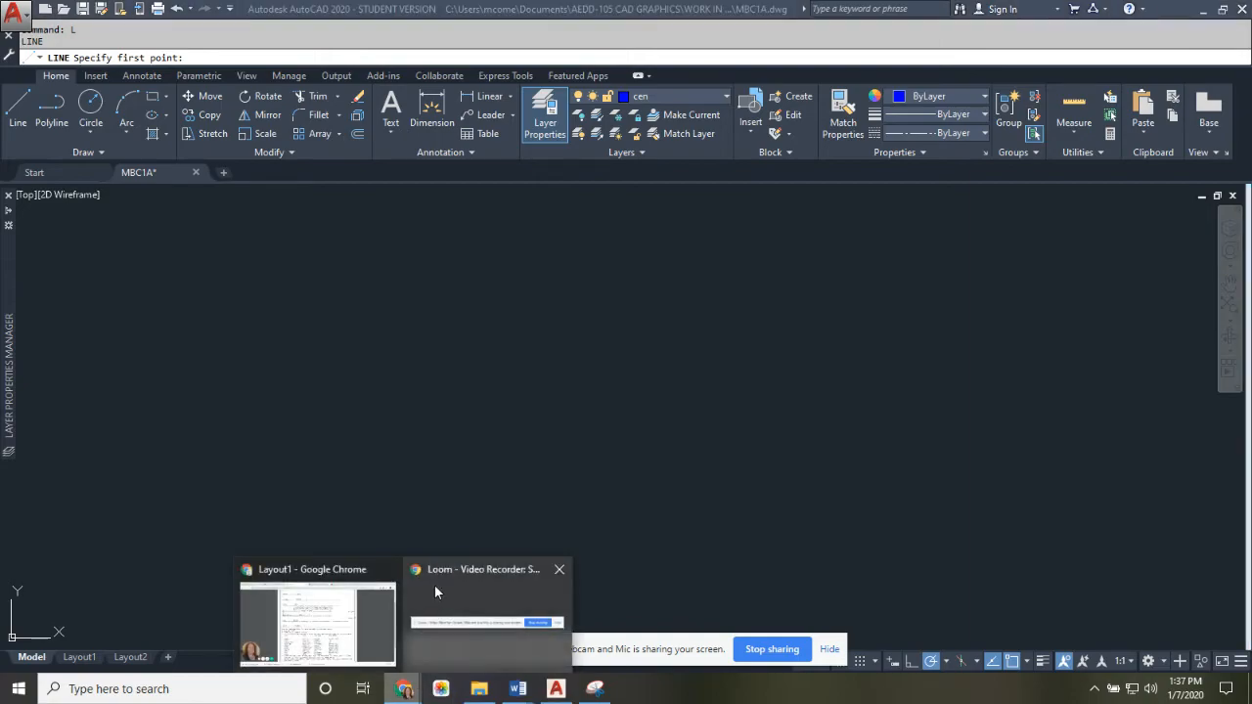
pyautogui.click(315, 624)
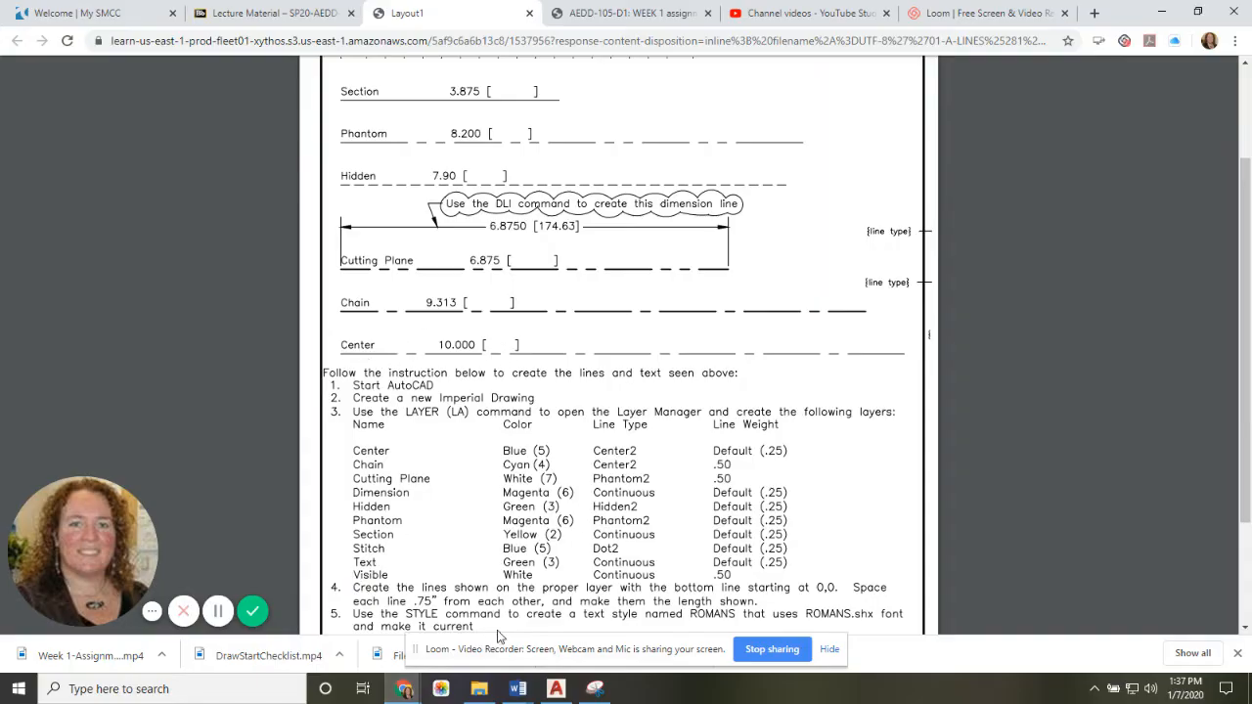
pyautogui.scroll(-3, 538, 587)
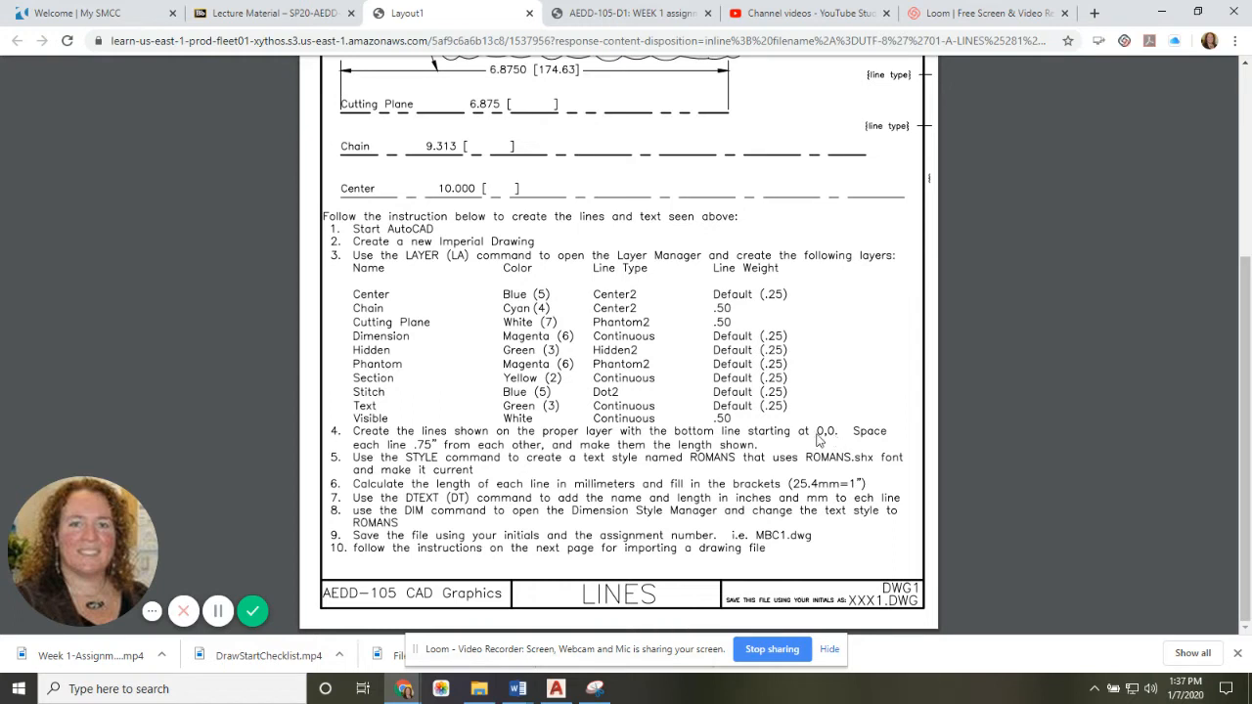
pyautogui.click(555, 689)
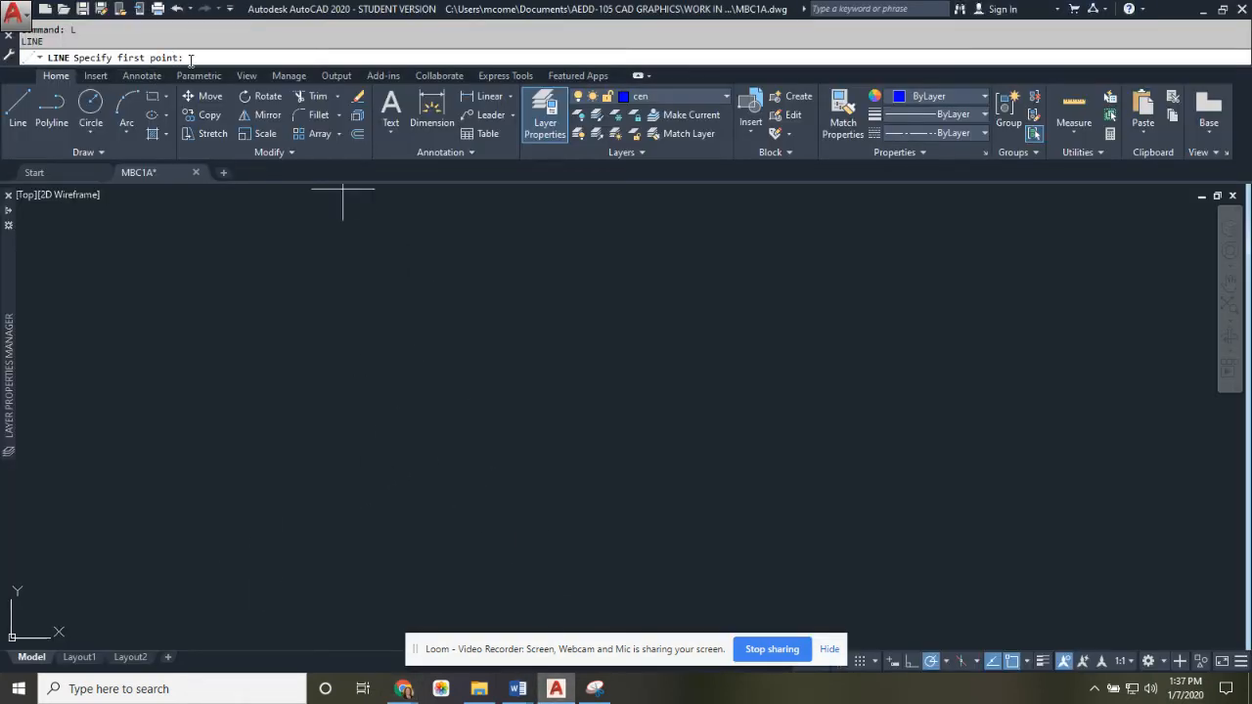
pyautogui.click(830, 649)
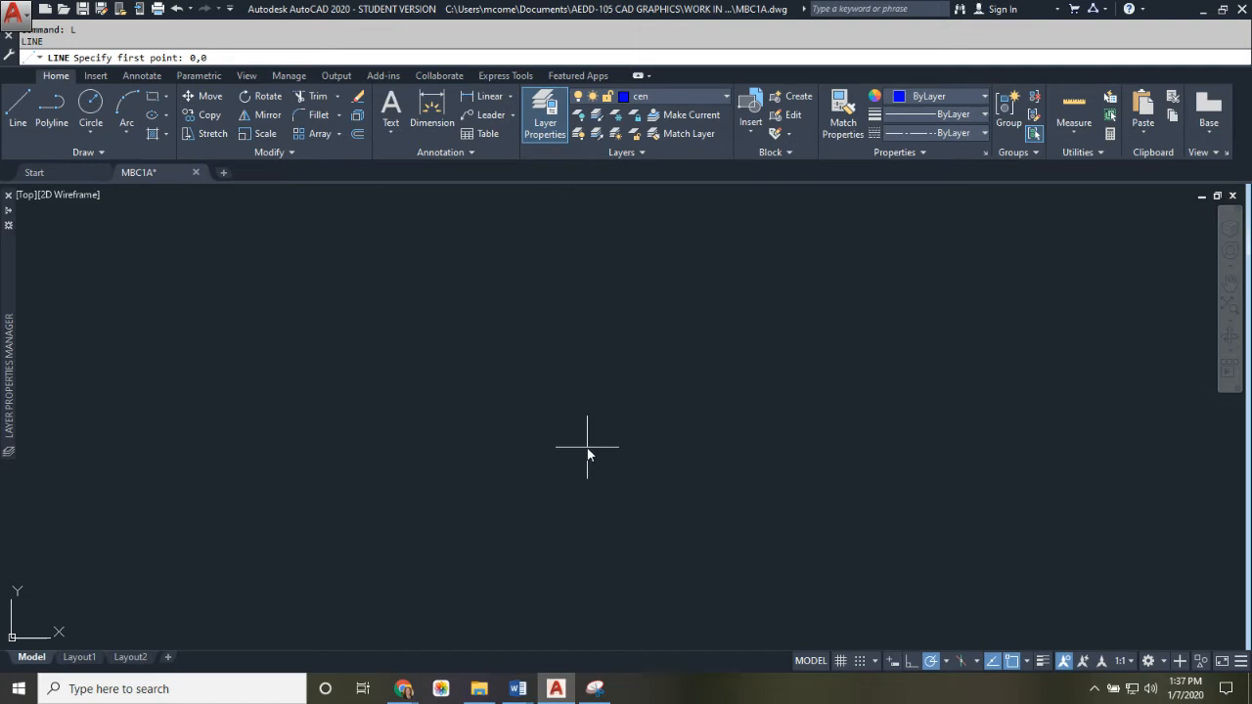
pyautogui.press('Return')
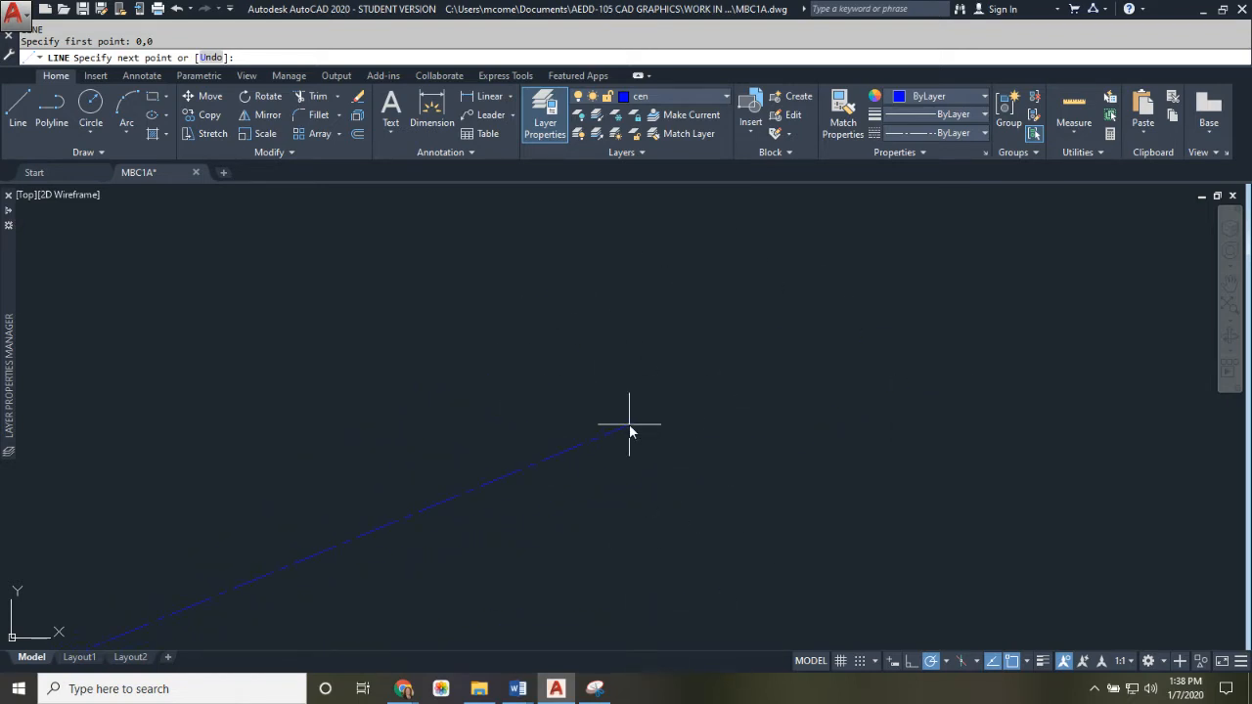
pyautogui.press('Escape')
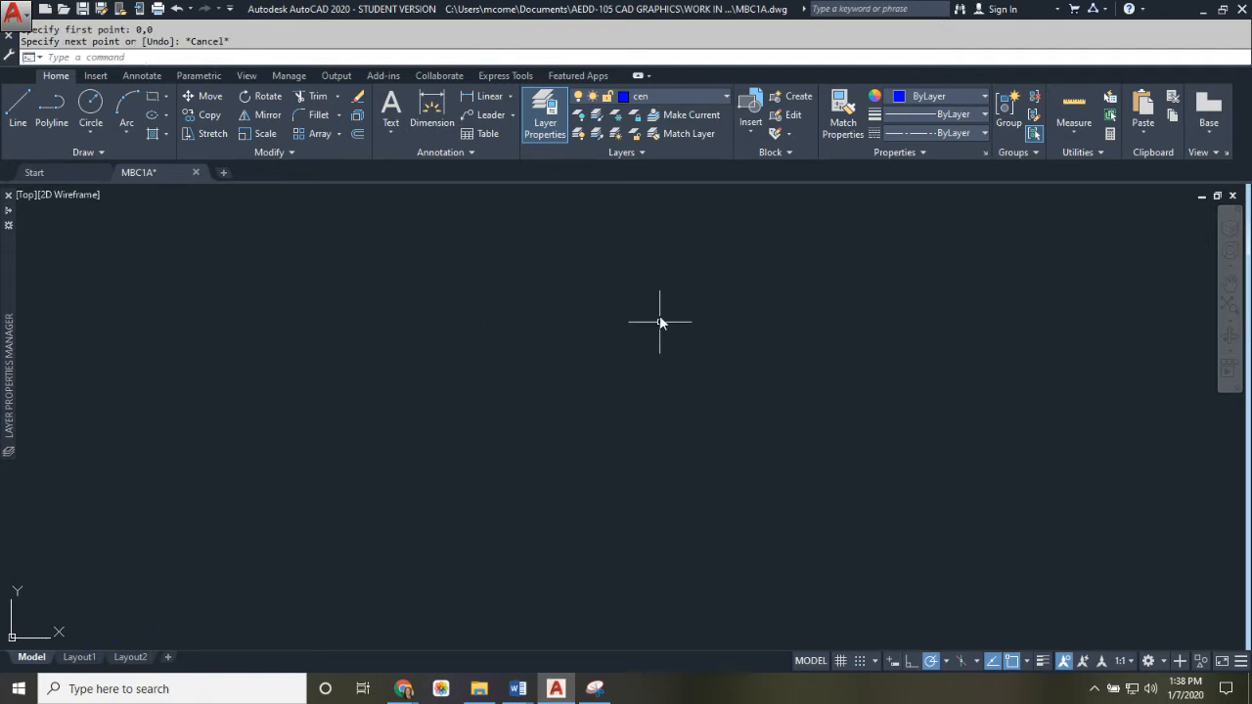
# Open the display settings in the Options dialog
pyautogui.write('OP')
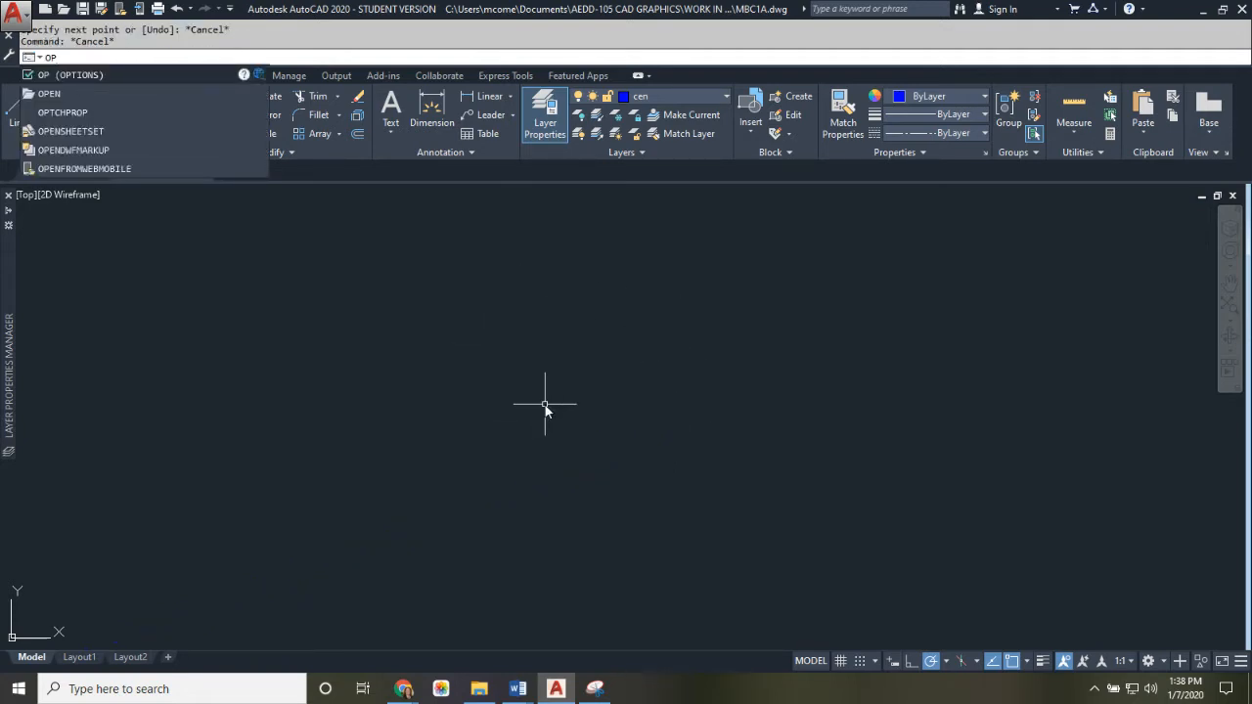
pyautogui.press('Return')
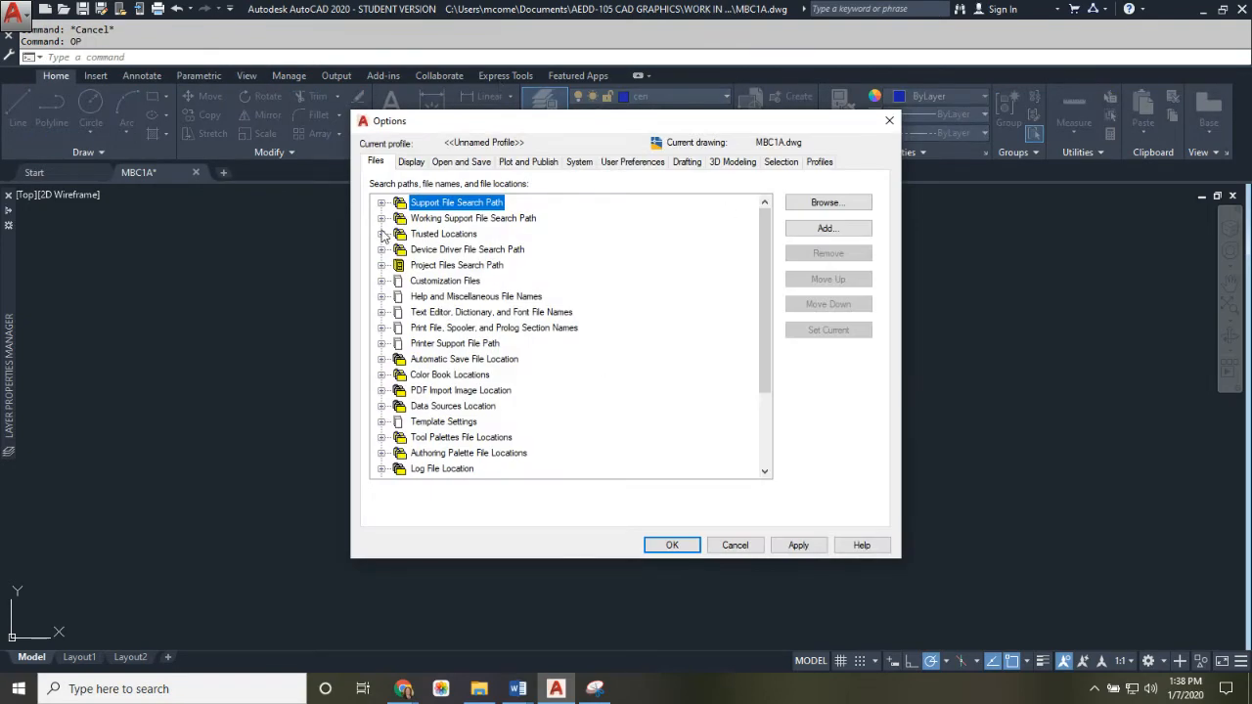
pyautogui.click(412, 163)
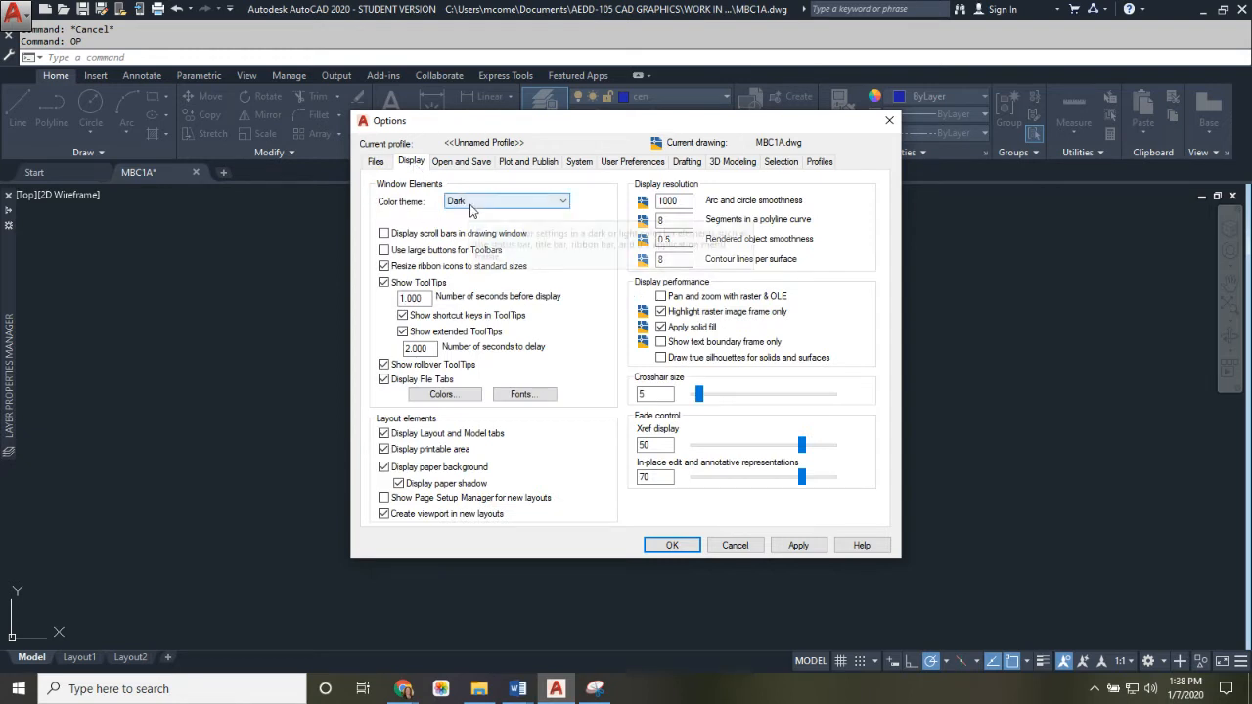
# Try the Light color theme for the interface and switch it back to Dark
pyautogui.click(563, 204)
pyautogui.click(457, 225)
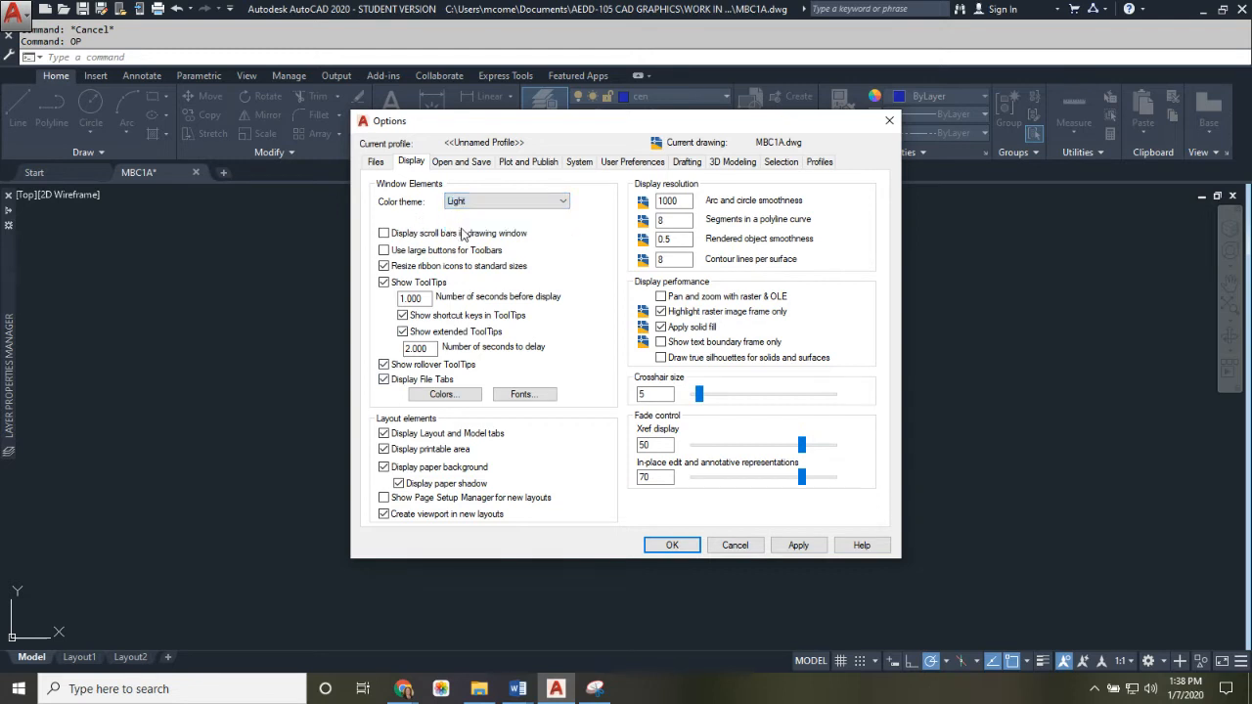
pyautogui.click(795, 545)
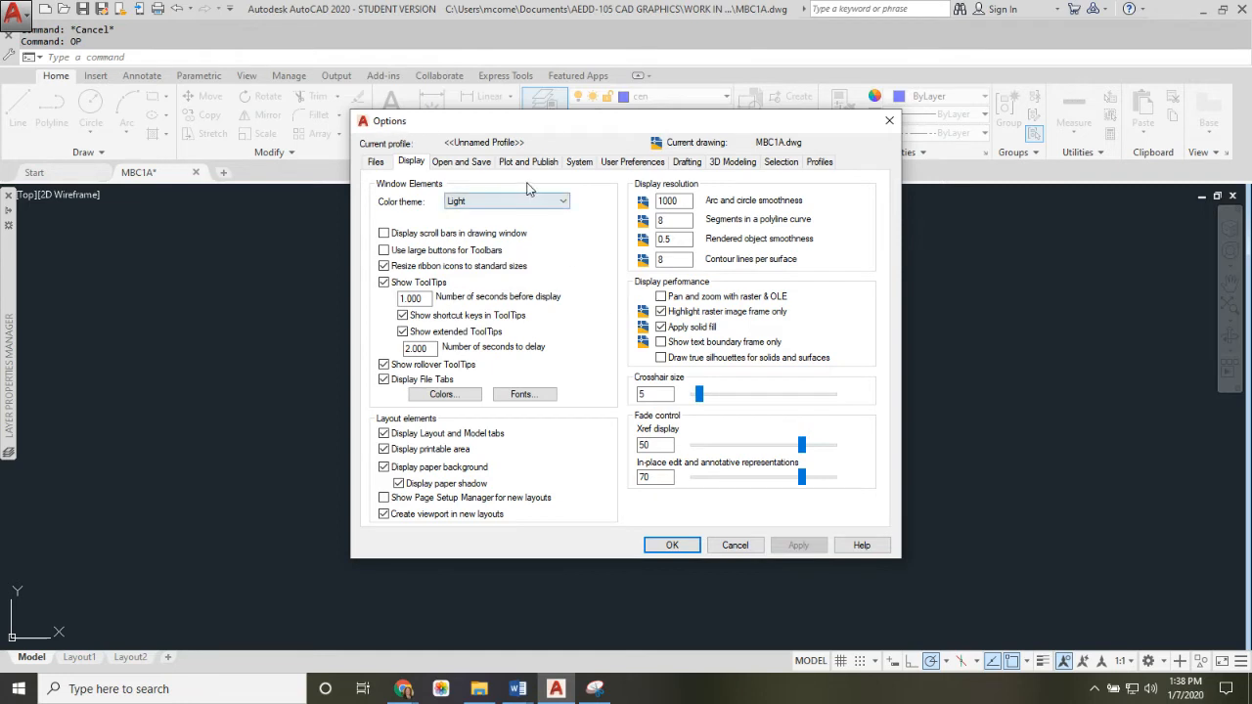
pyautogui.click(564, 201)
pyautogui.click(461, 215)
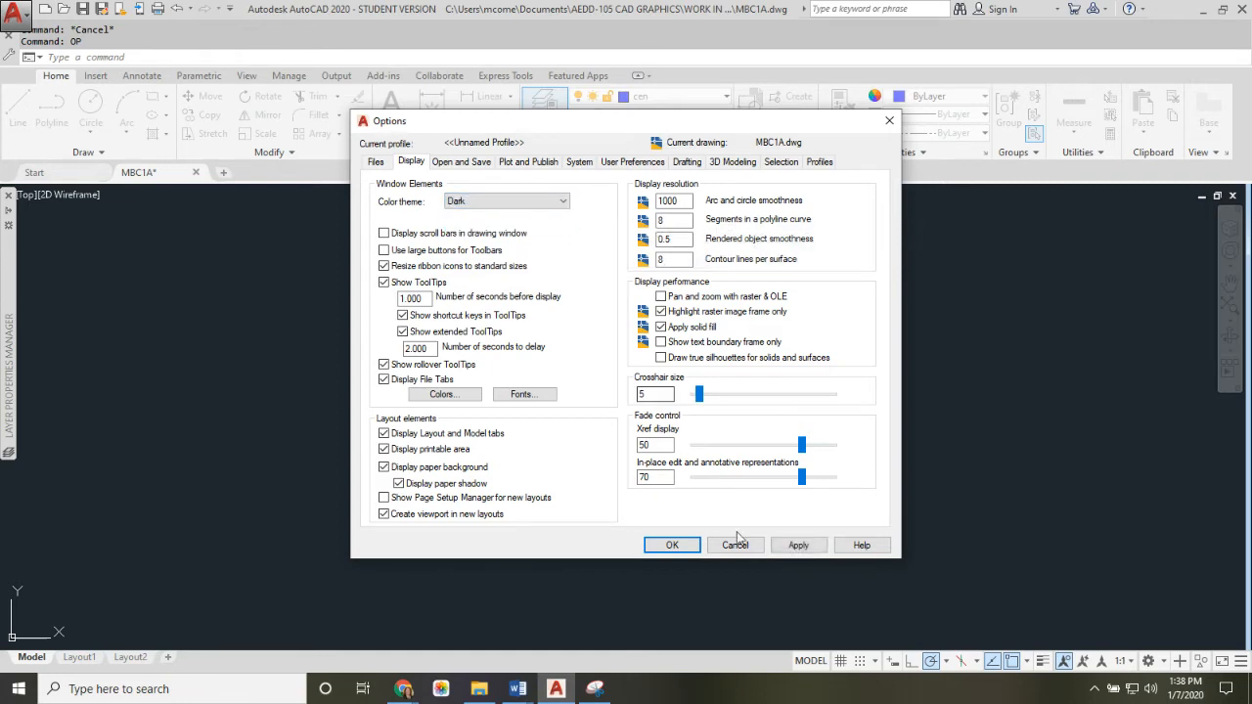
pyautogui.click(798, 546)
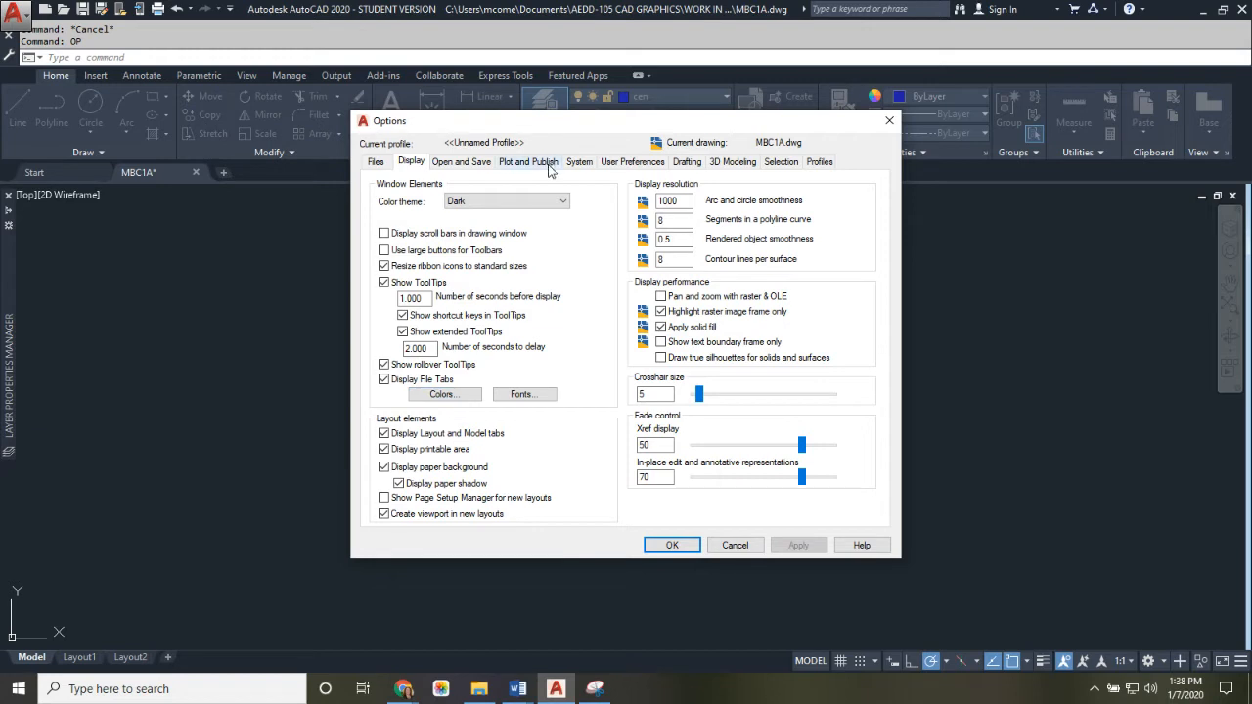
# Set the uniform background color of 2D model space to White and close the options
pyautogui.click(457, 404)
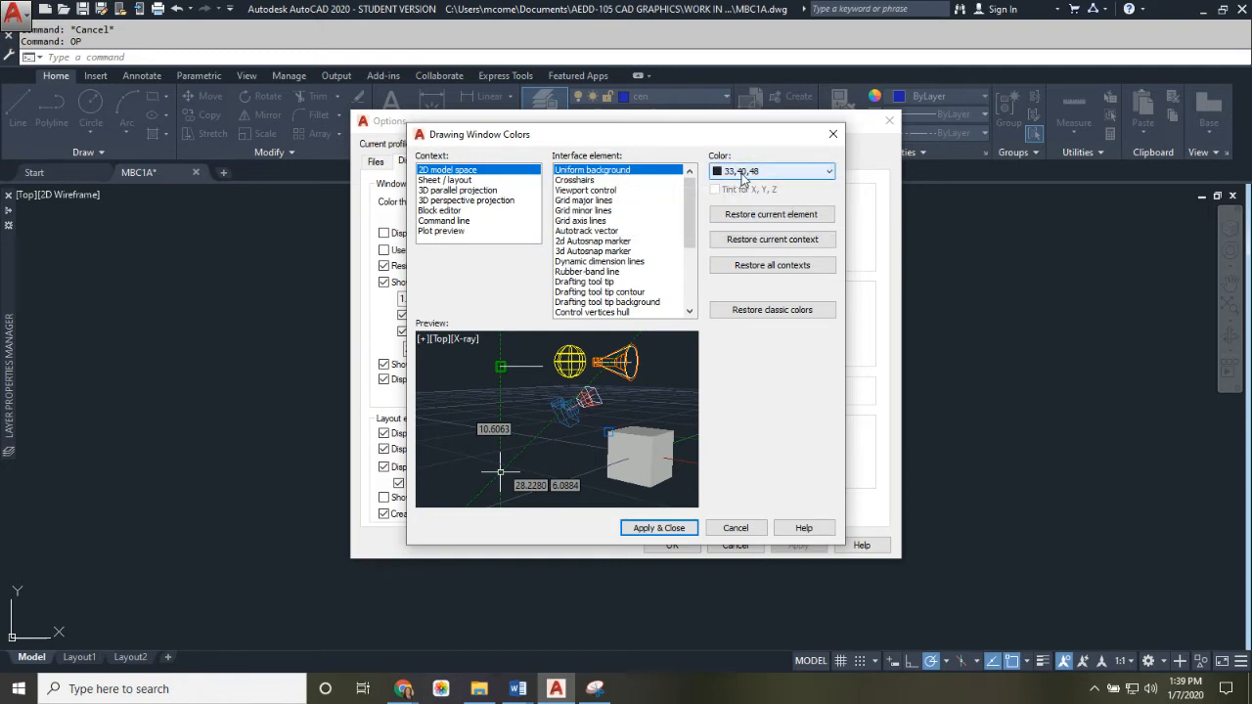
pyautogui.click(822, 174)
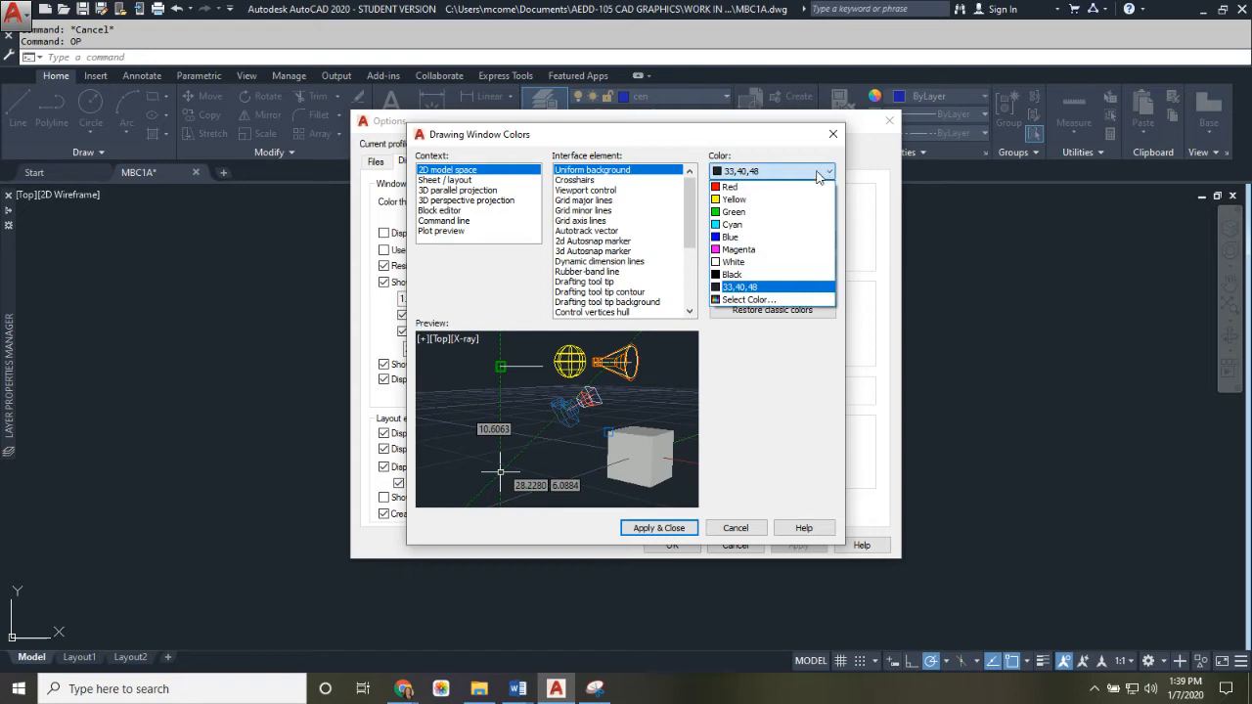
pyautogui.click(742, 264)
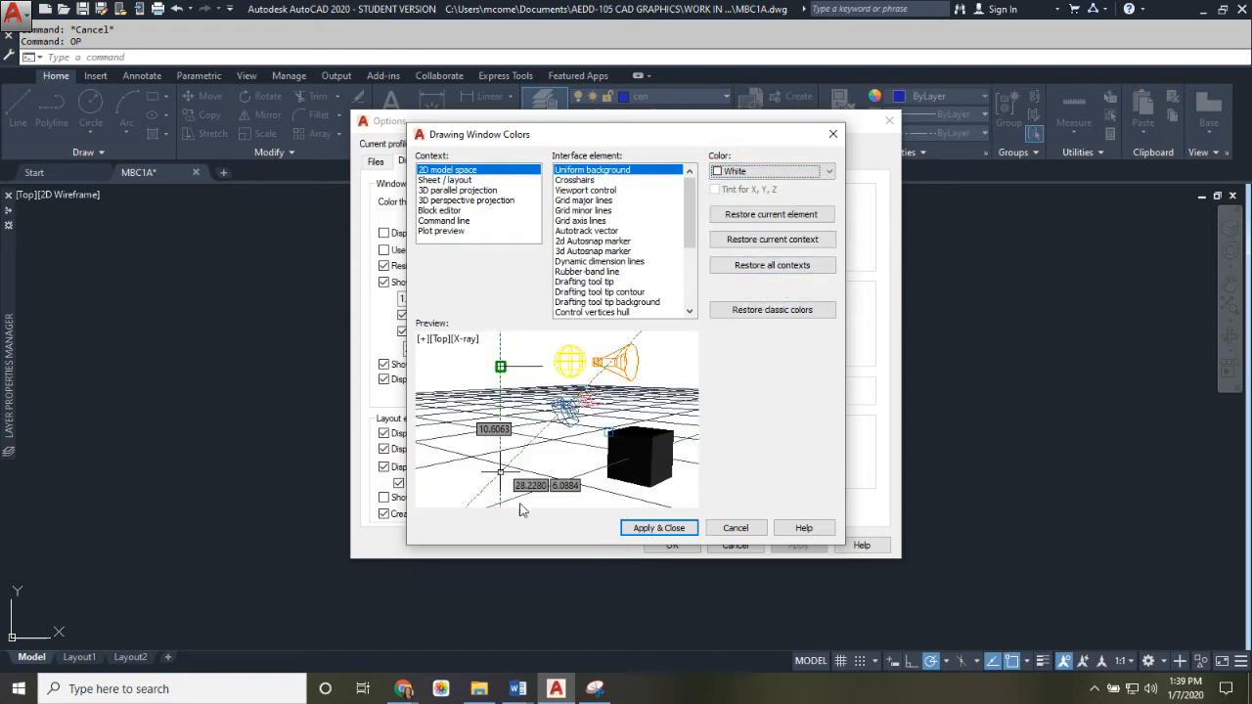
pyautogui.click(658, 528)
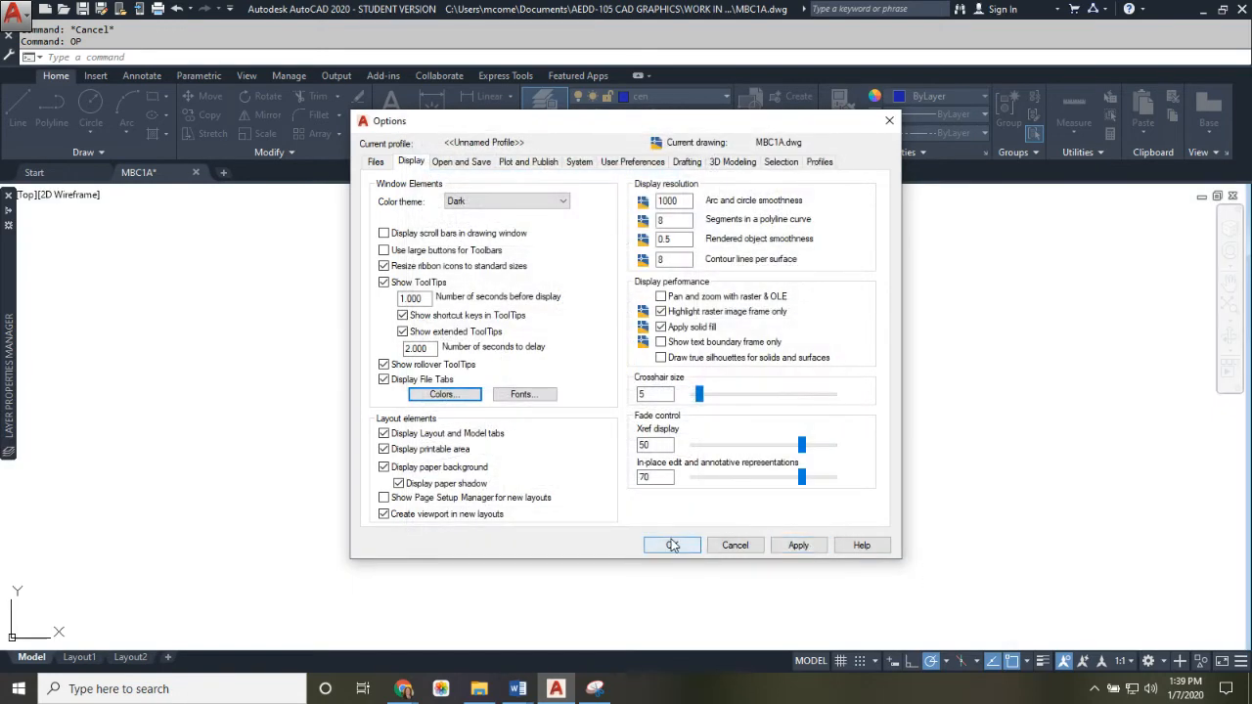
pyautogui.click(673, 544)
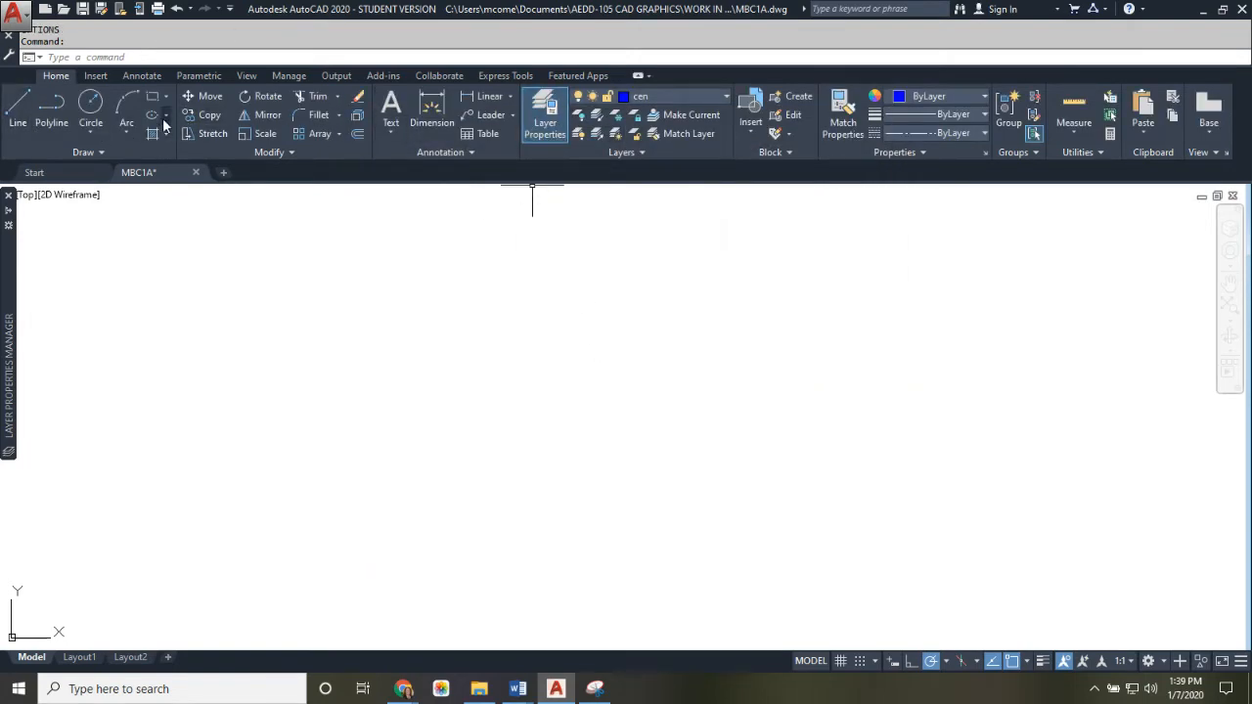
# Set the interface color theme to Light in the display options
pyautogui.write('op')
pyautogui.press('Return')
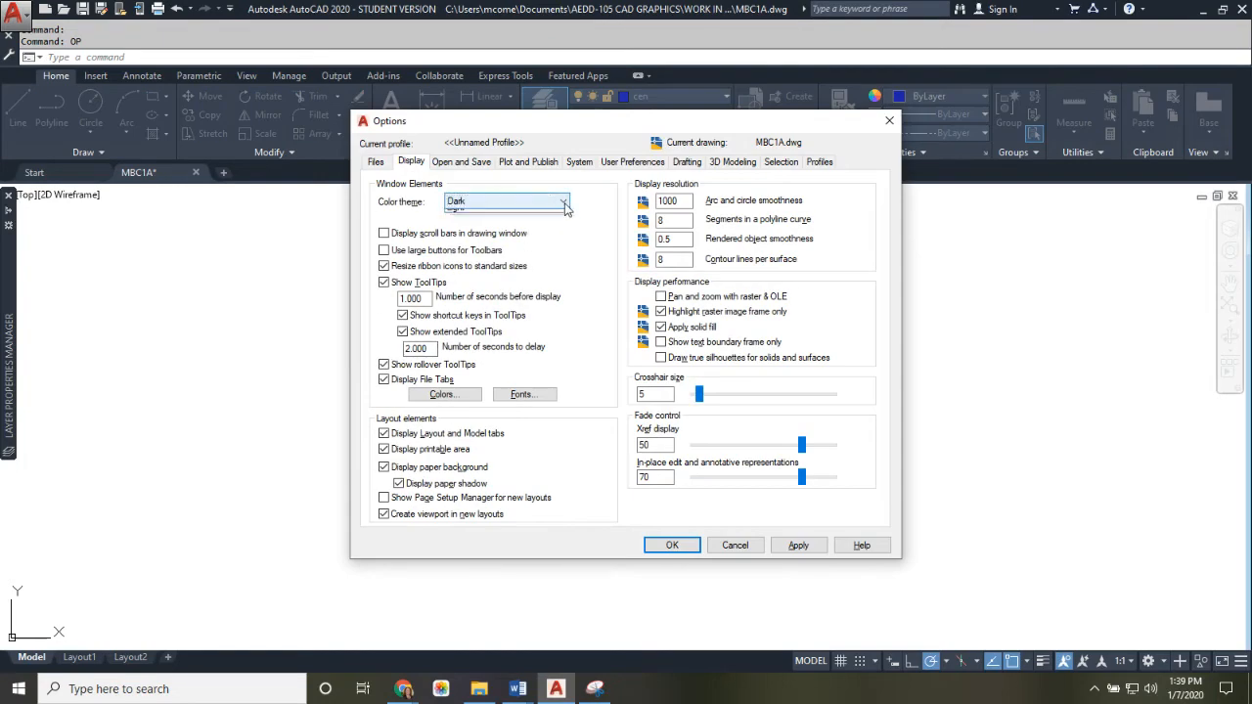
pyautogui.click(505, 201)
pyautogui.click(457, 226)
pyautogui.click(800, 548)
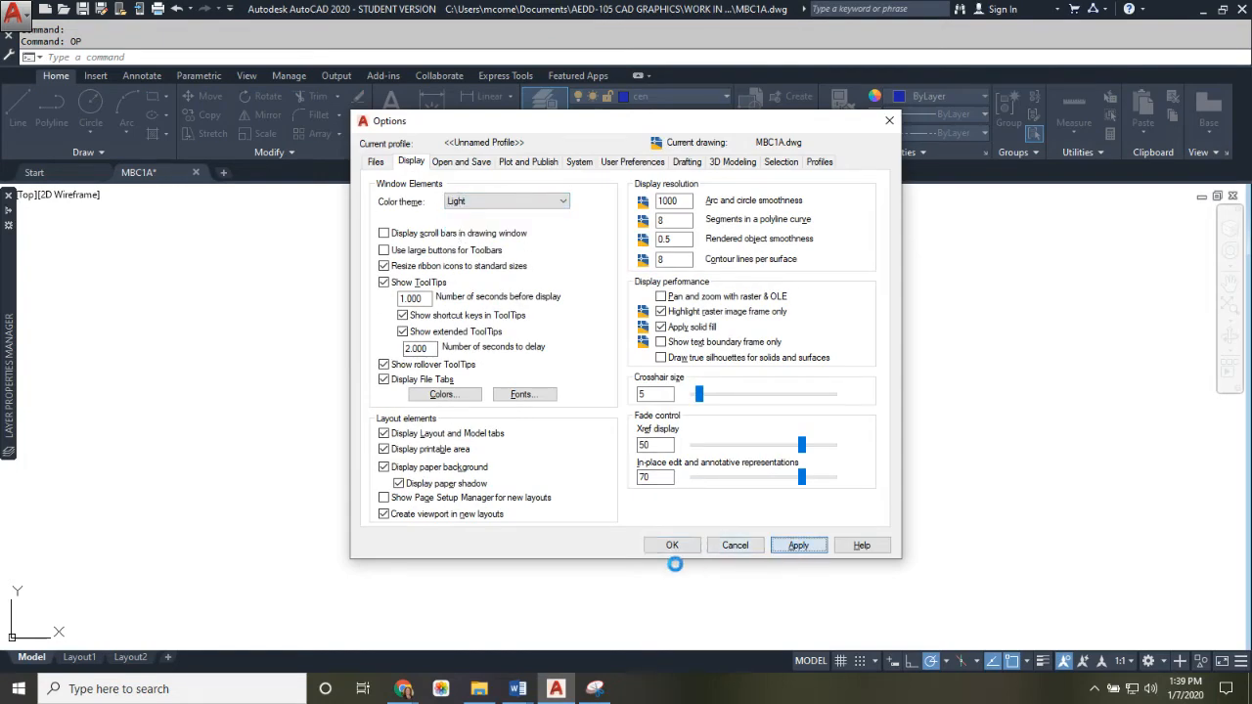
pyautogui.click(672, 545)
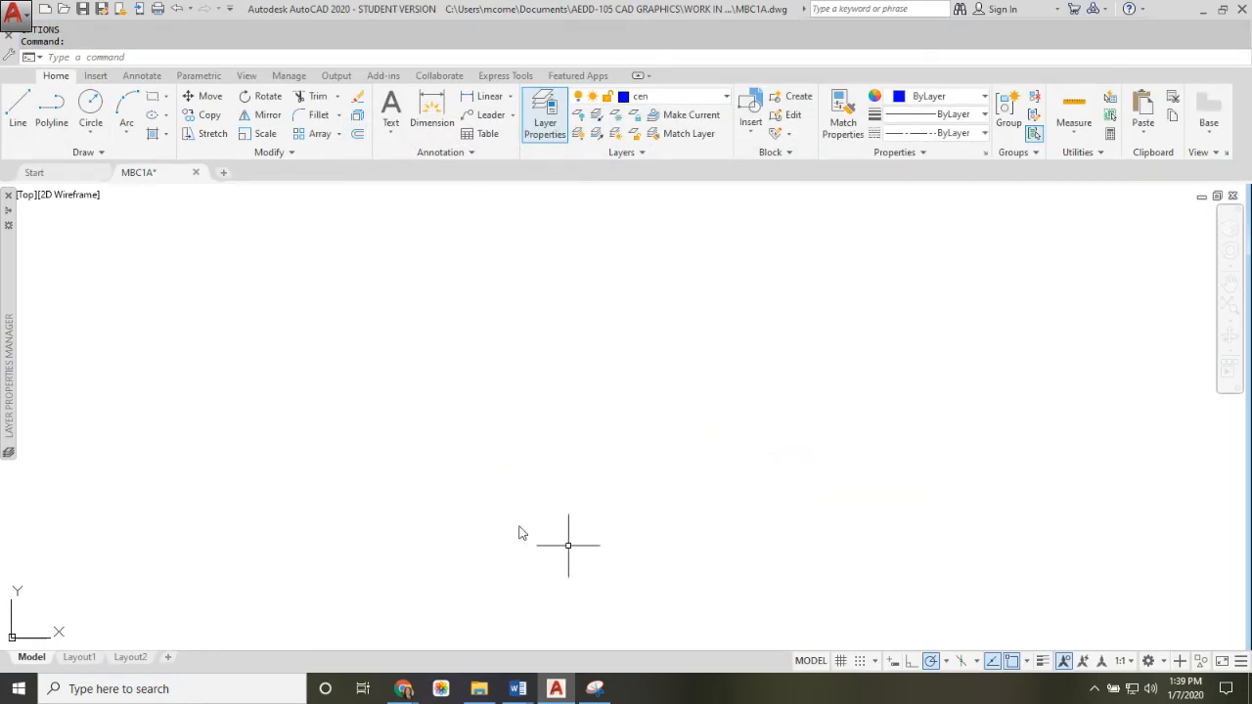
# Draw a horizontal center line 10 units long, starting at 0,0 and running in the positive X direction
pyautogui.write('l')
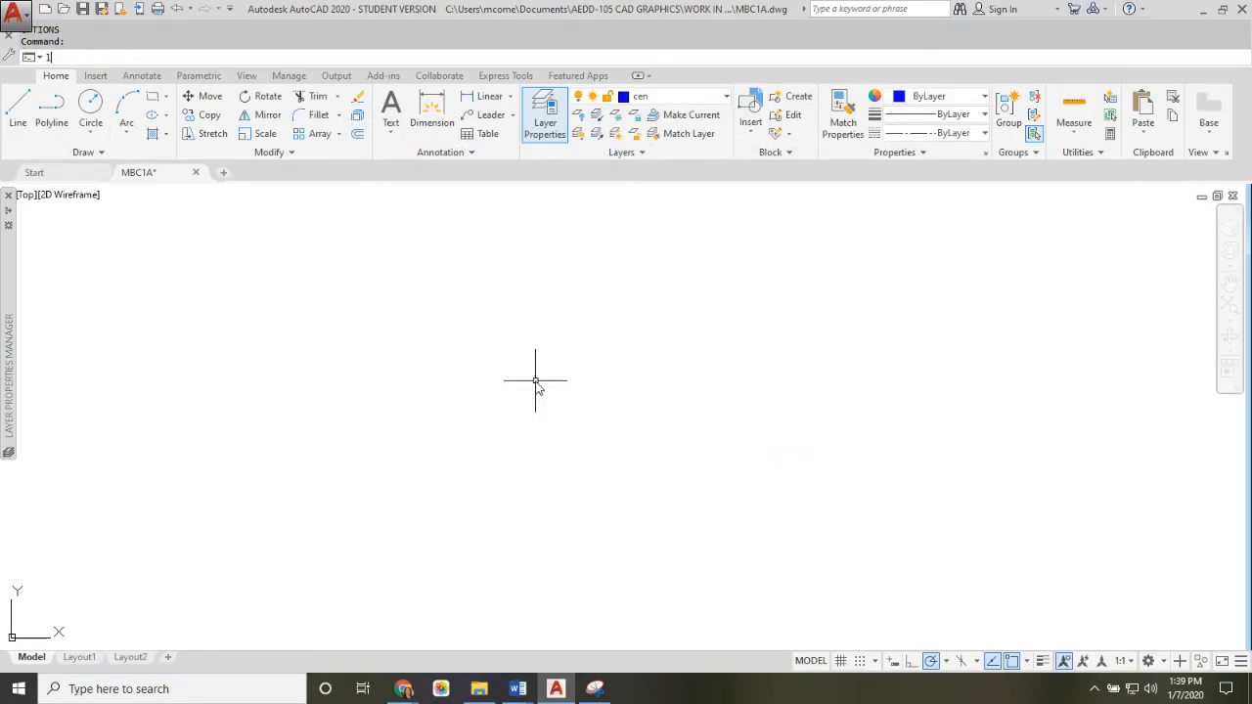
pyautogui.press('Return')
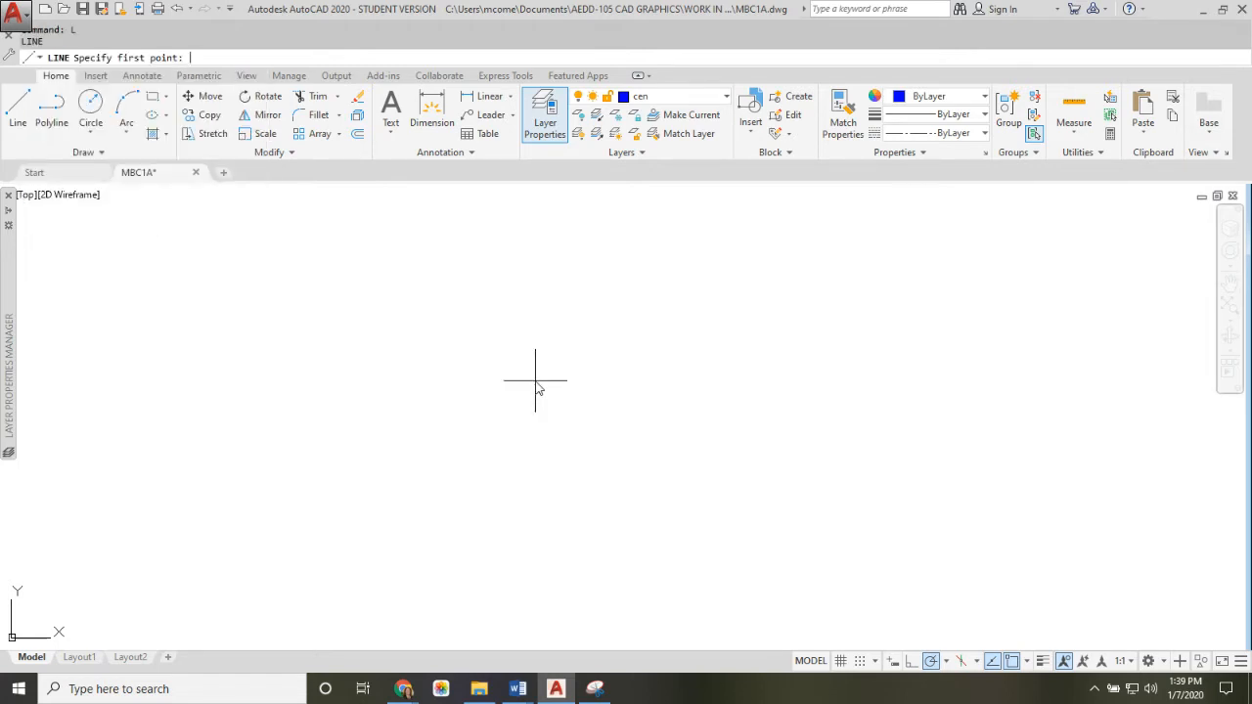
pyautogui.write('0,0')
pyautogui.press('Return')
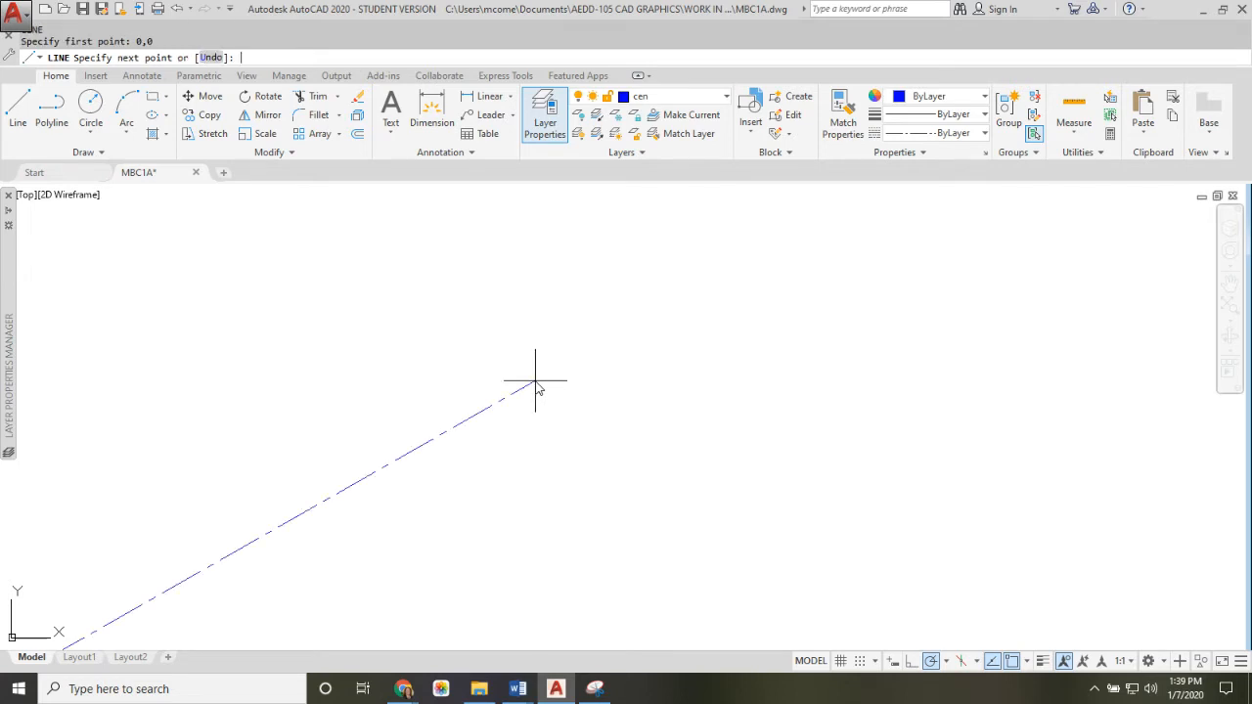
pyautogui.scroll(-3, 573, 401)
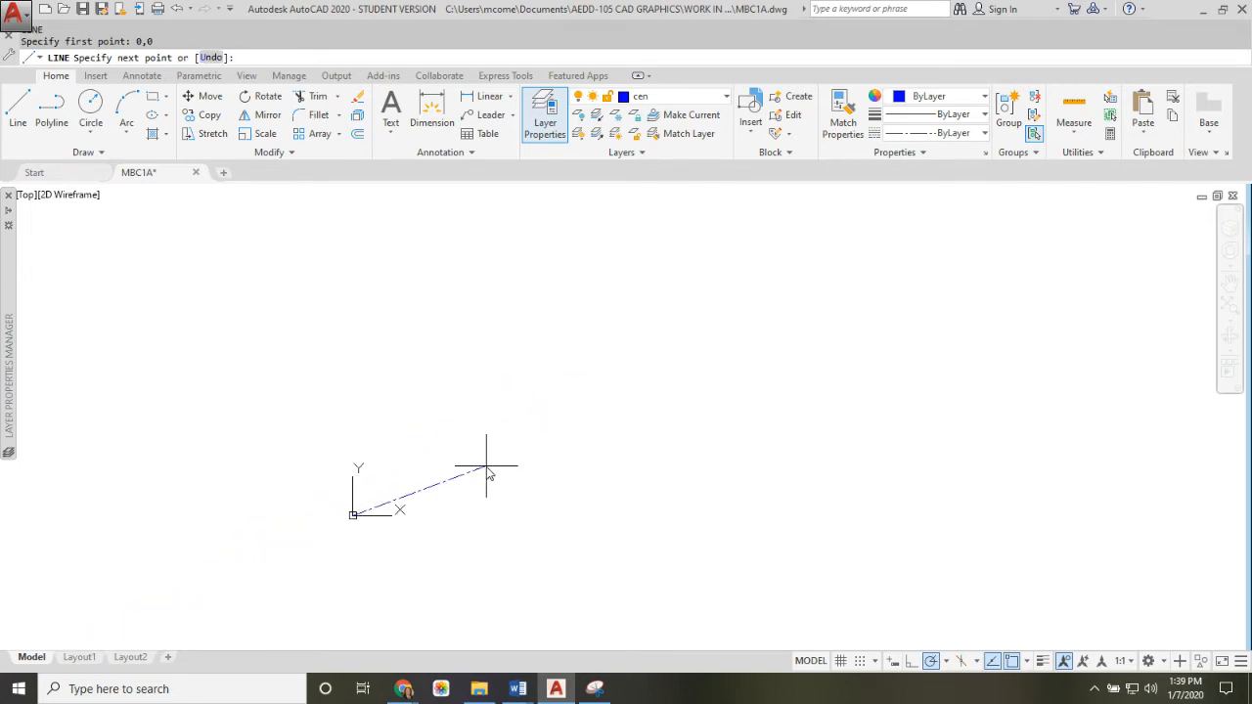
pyautogui.scroll(3, 505, 456)
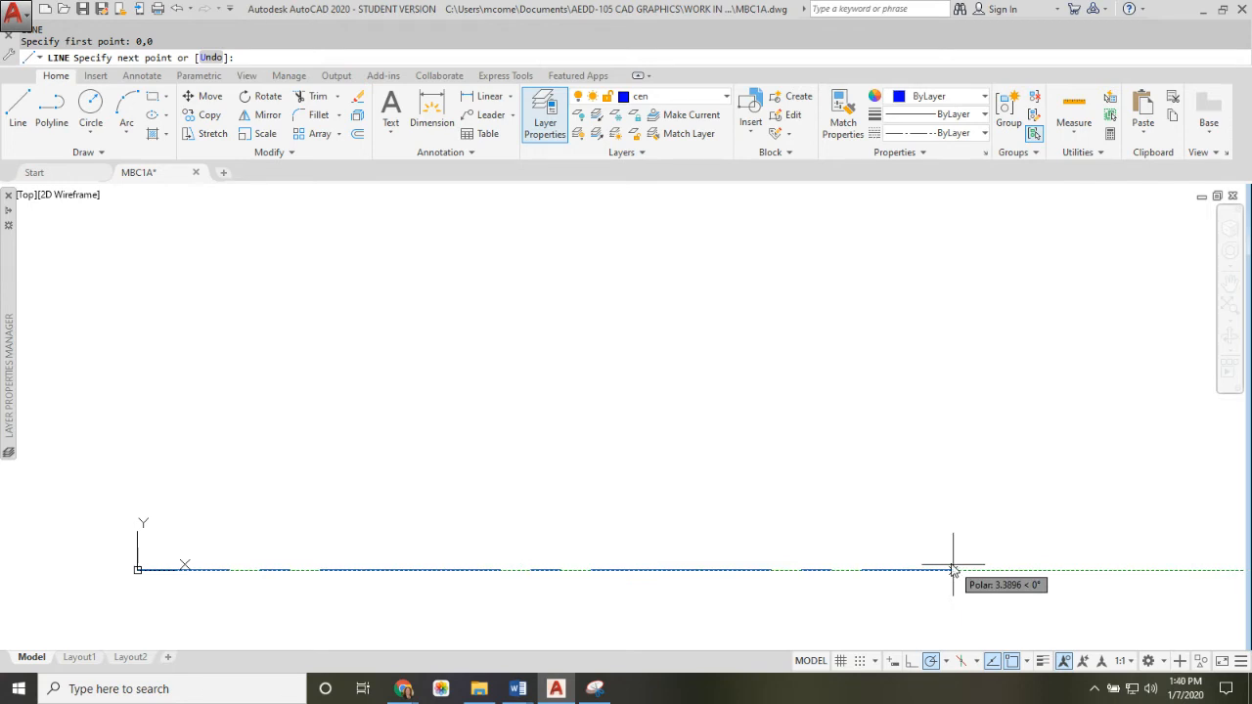
pyautogui.scroll(-6, 954, 571)
pyautogui.moveTo(877, 546); pyautogui.dragTo(513, 552, button='middle')
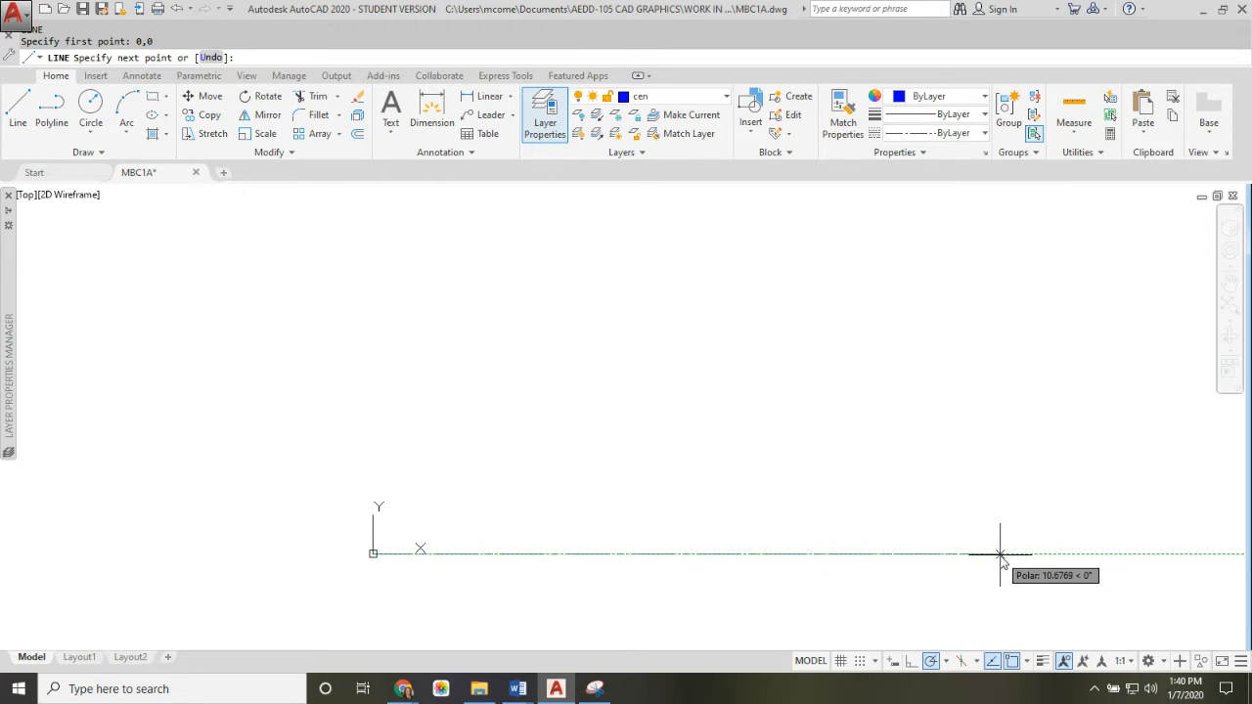
pyautogui.write('10')
pyautogui.press('Return')
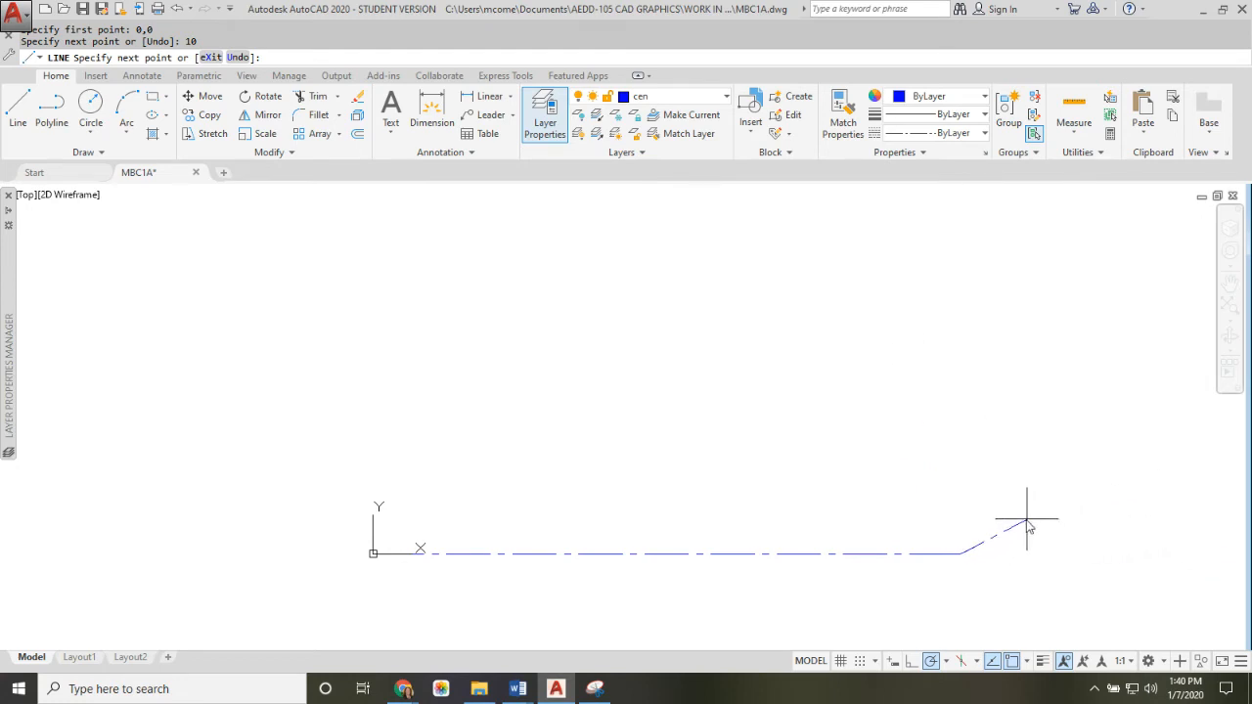
pyautogui.press('Escape')
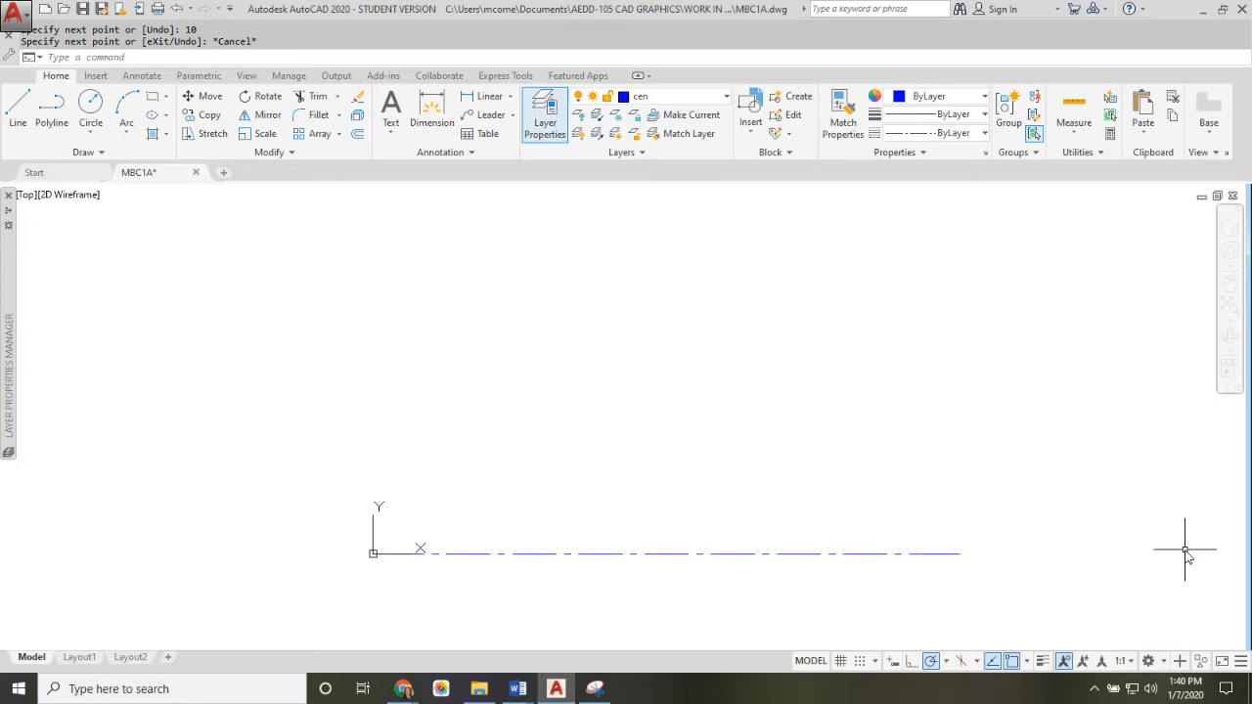
# Check the chain line's specification in the assignment sheet in Chrome, return to AutoCAD and make the Chain layer current
pyautogui.click(404, 689)
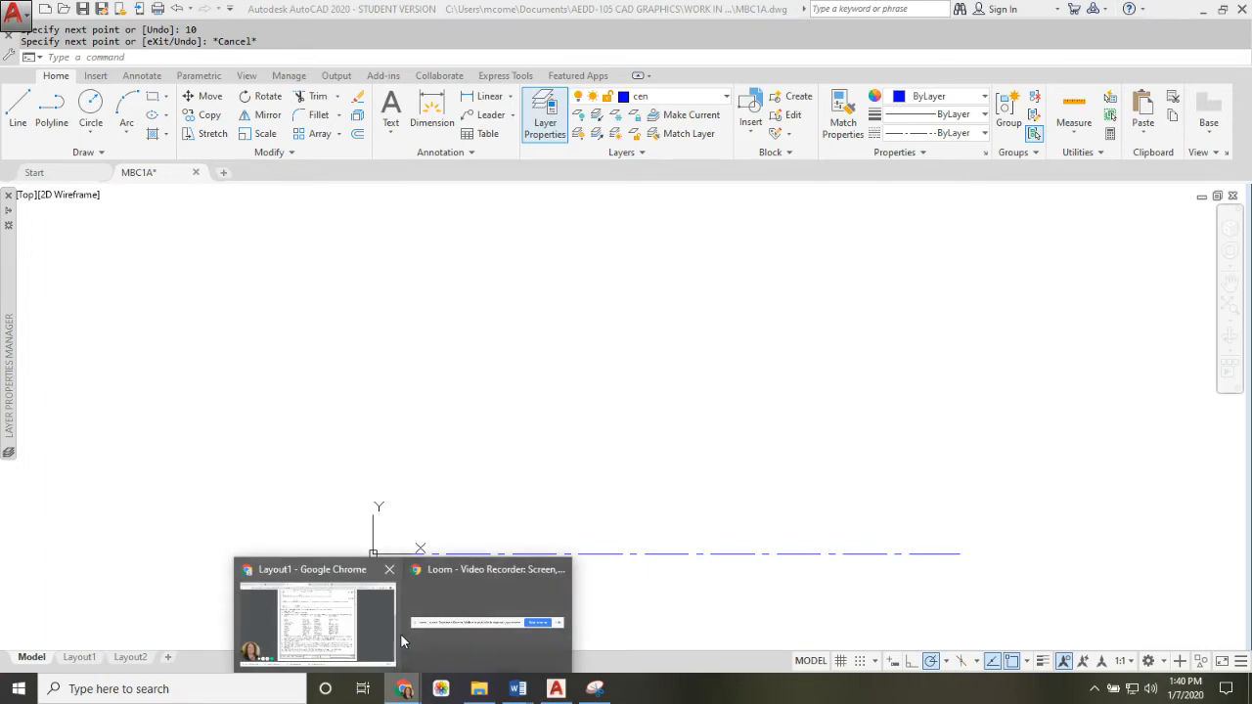
pyautogui.click(401, 640)
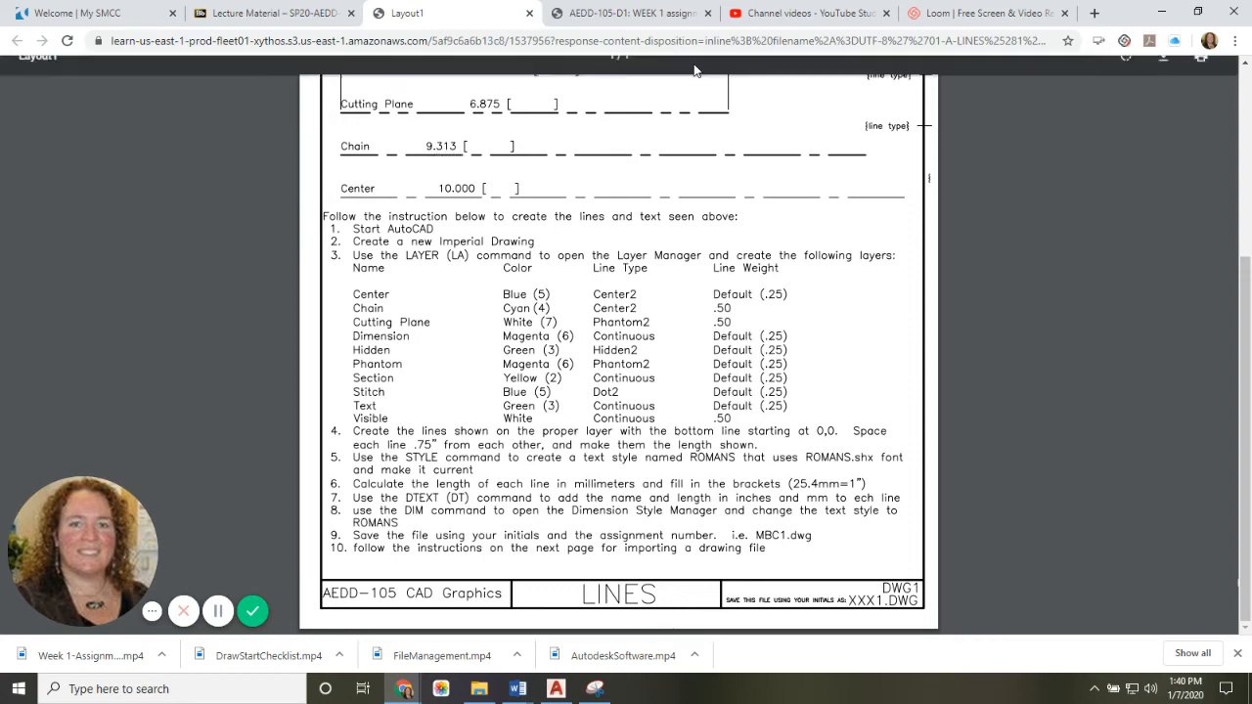
pyautogui.click(555, 688)
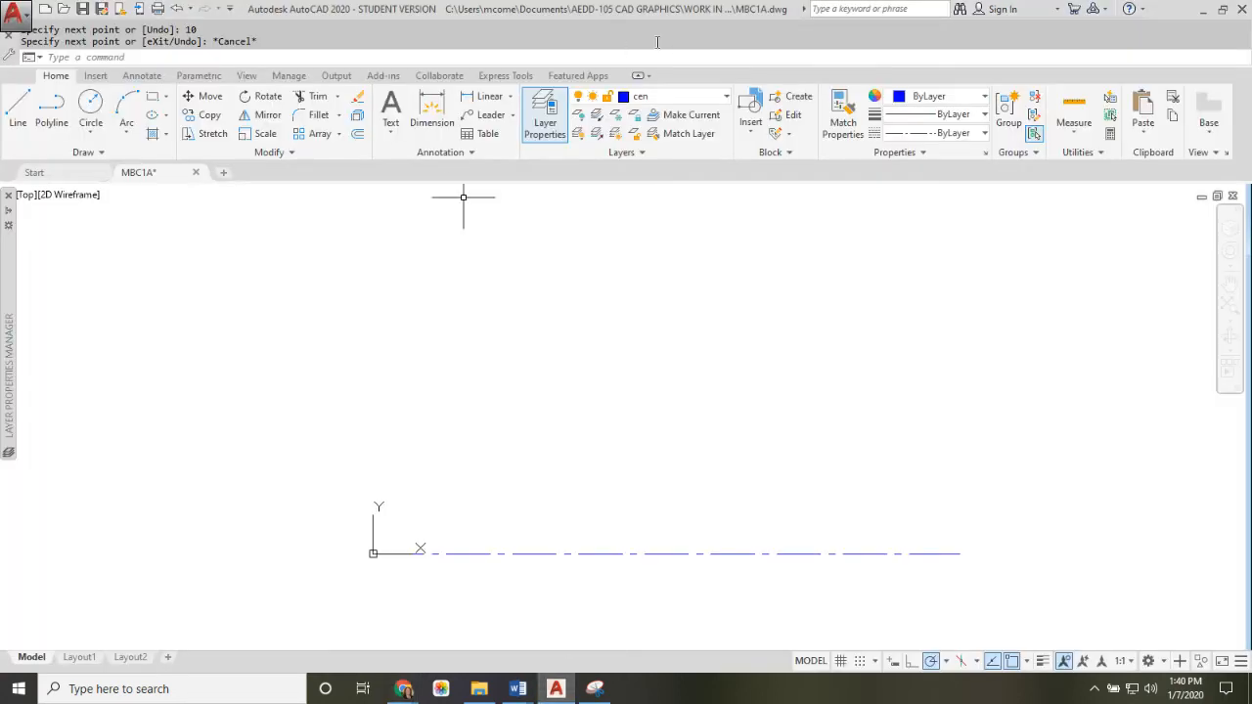
pyautogui.click(719, 96)
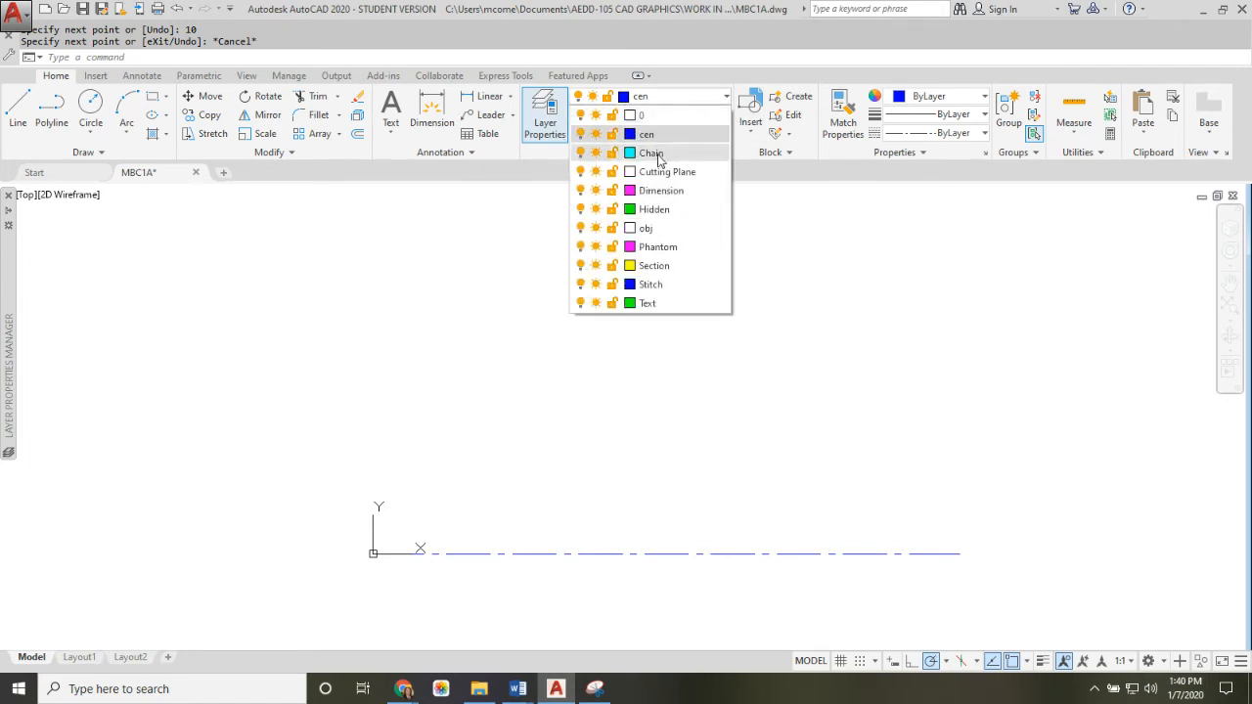
pyautogui.click(654, 153)
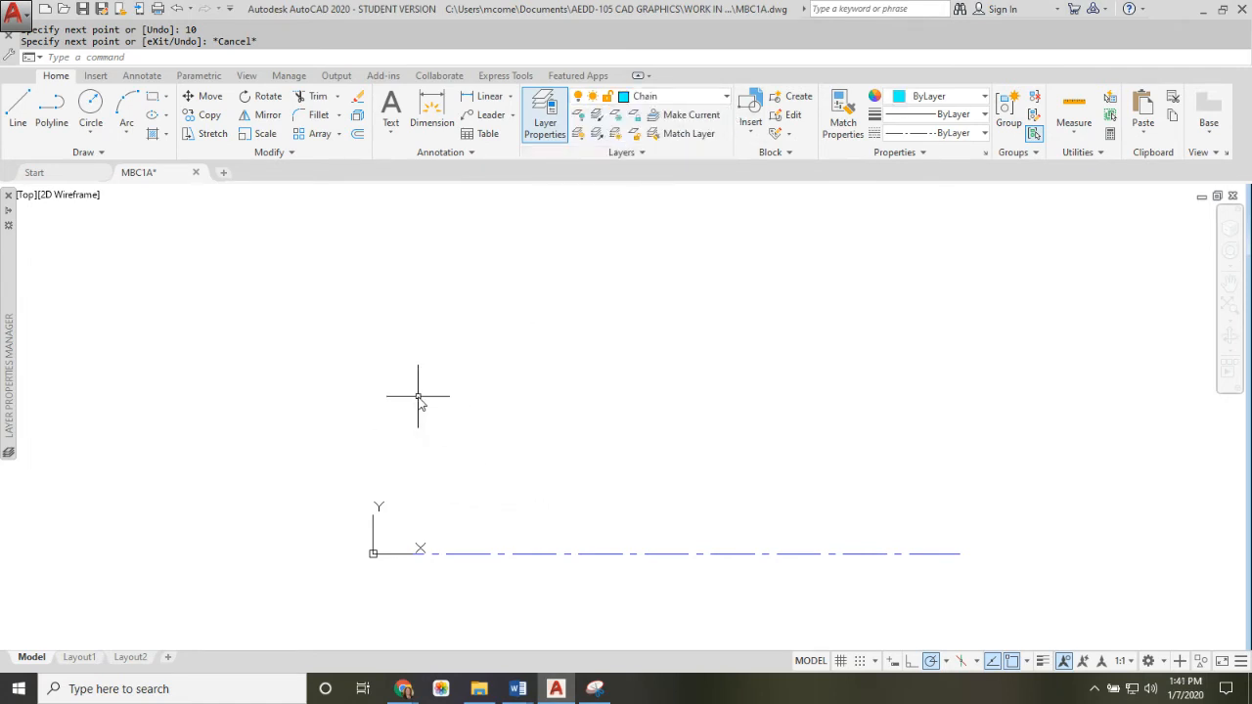
# Draw a horizontal chain line 9.313 units long, starting .75 directly above the center line's left endpoint
pyautogui.write('L')
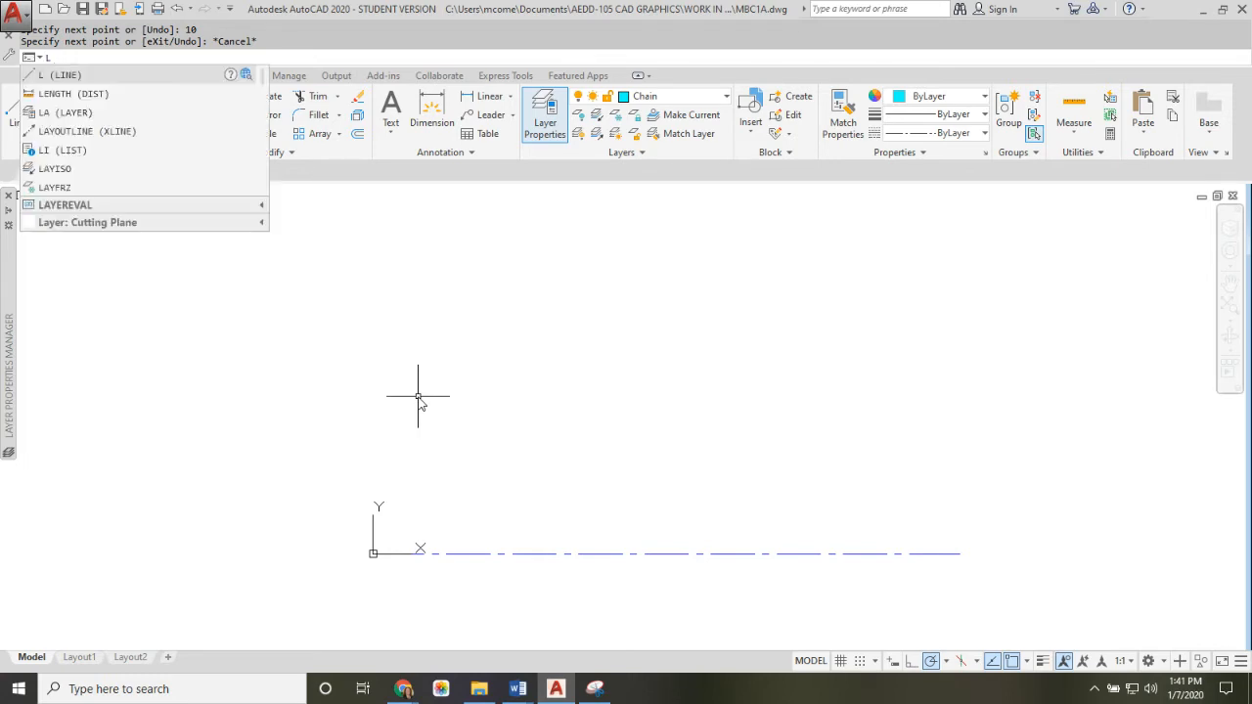
pyautogui.press('Return')
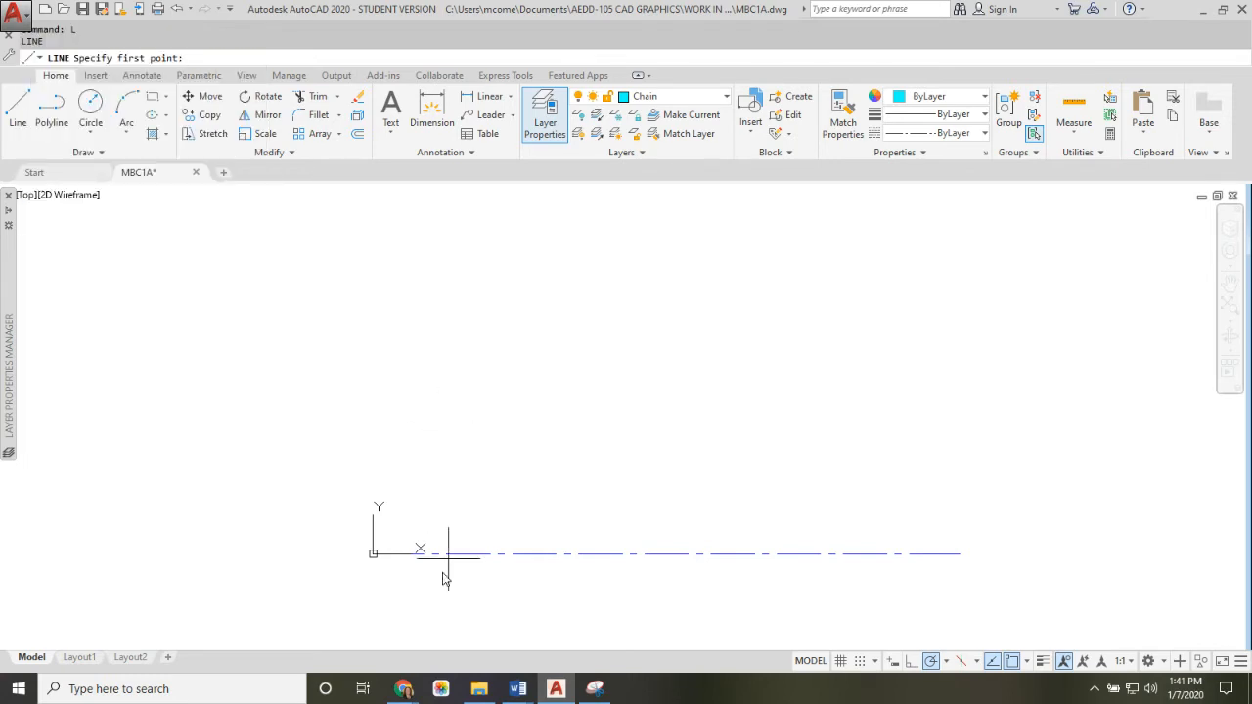
pyautogui.scroll(3, 386, 587)
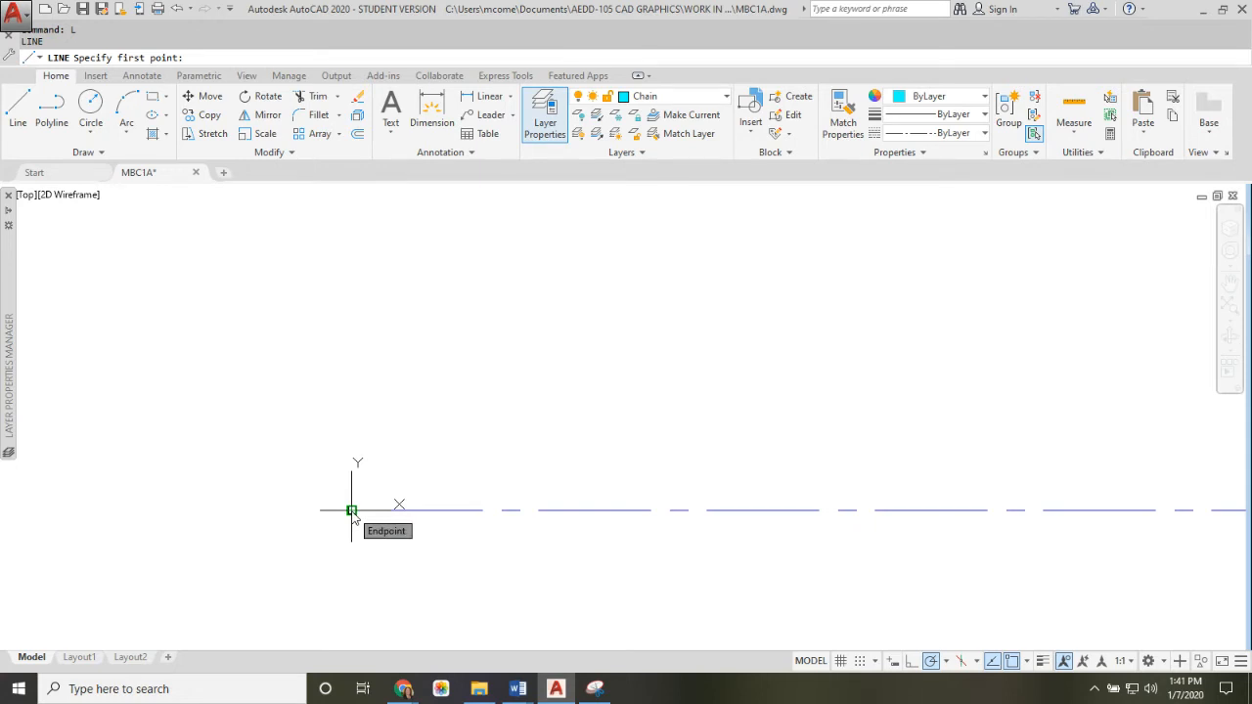
pyautogui.click(352, 510)
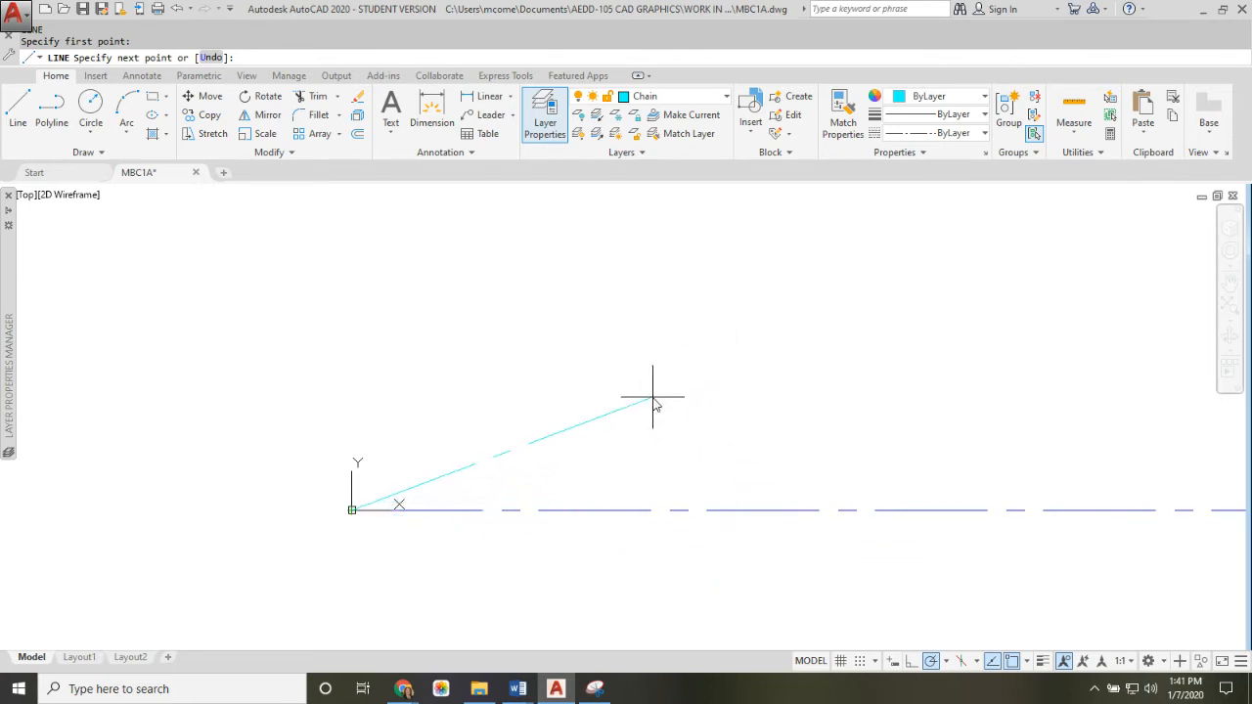
pyautogui.click(209, 58)
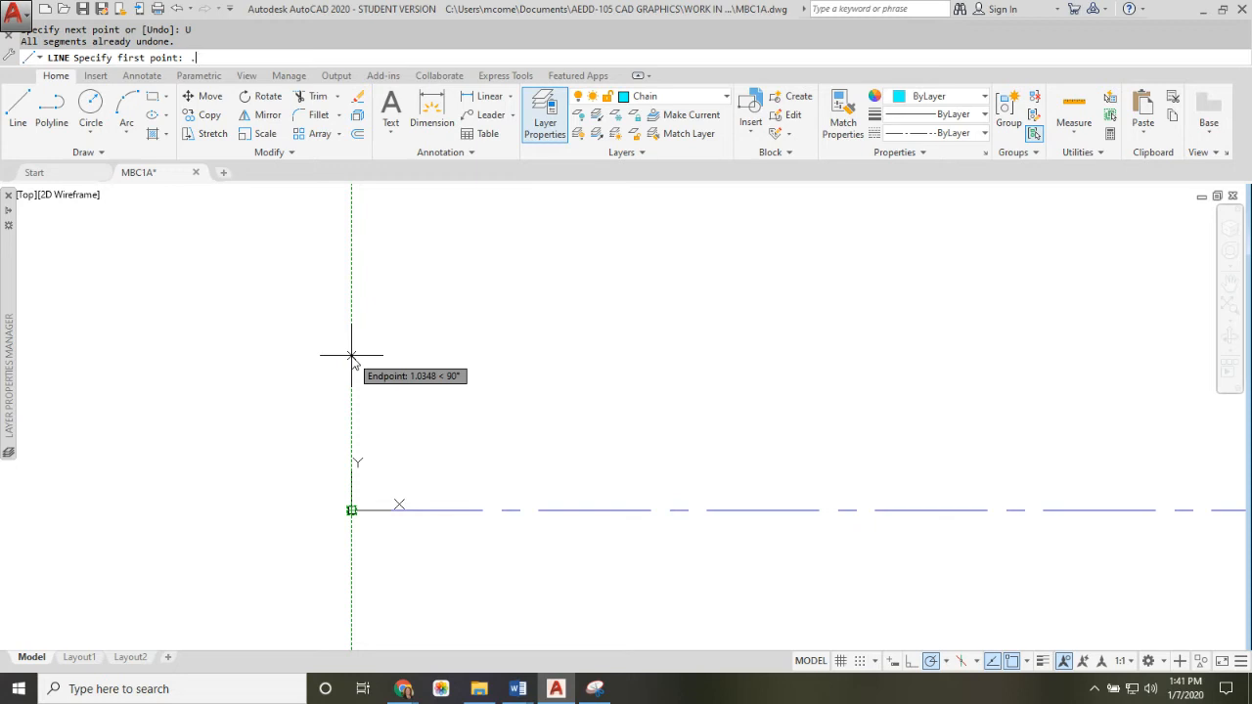
pyautogui.write('75')
pyautogui.press('Return')
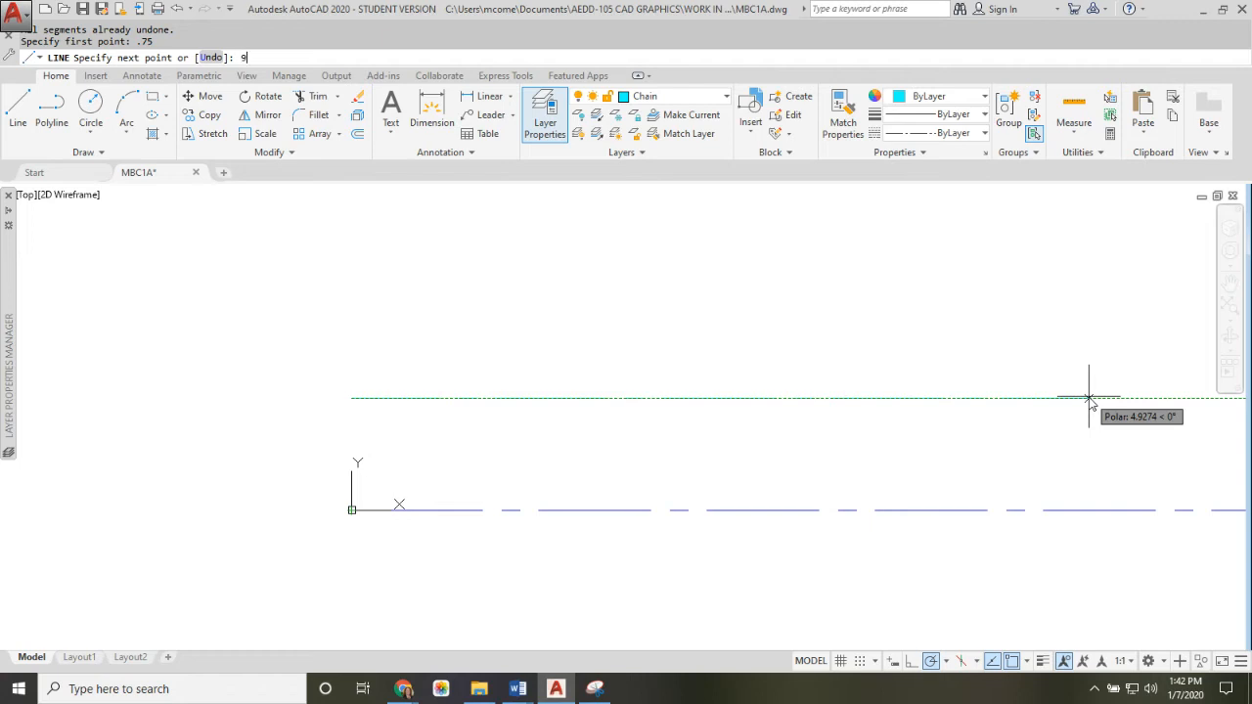
pyautogui.write('.313')
pyautogui.press('Return')
pyautogui.scroll(-2, 965, 336)
pyautogui.moveTo(965, 336); pyautogui.dragTo(923, 419, button='middle')
pyautogui.scroll(-3, 922, 420)
pyautogui.scroll(4, 792, 435)
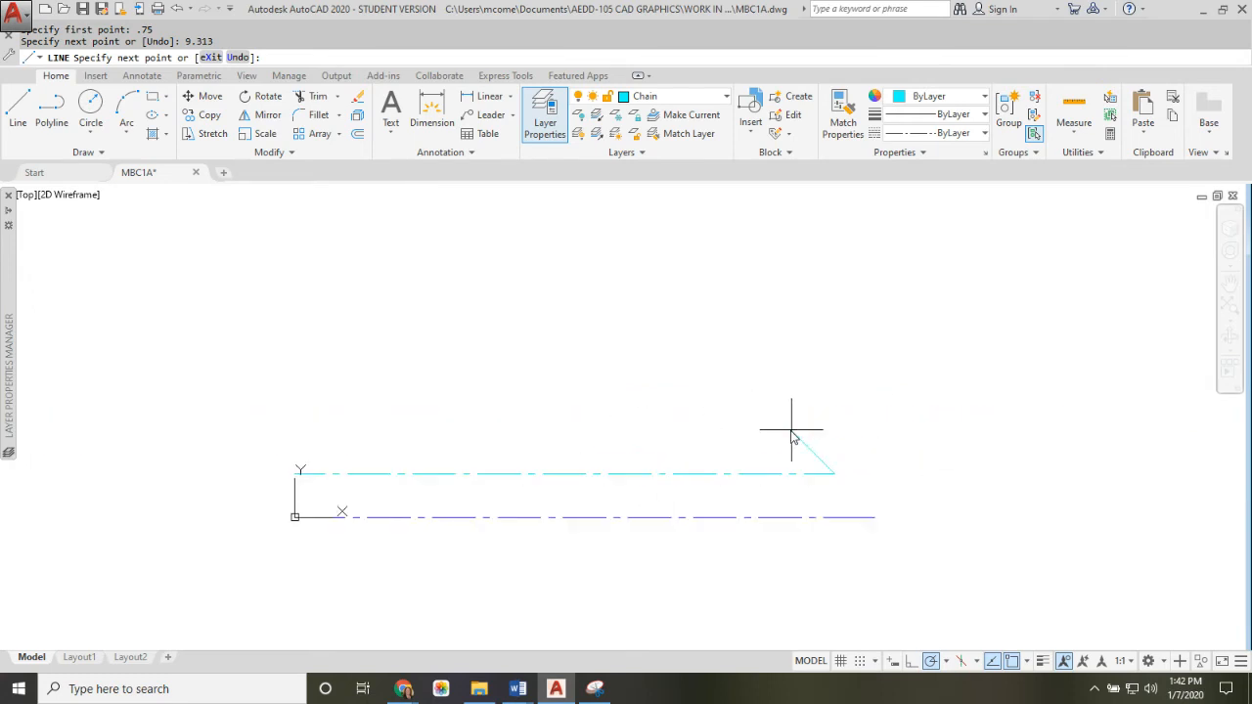
pyautogui.press('Escape')
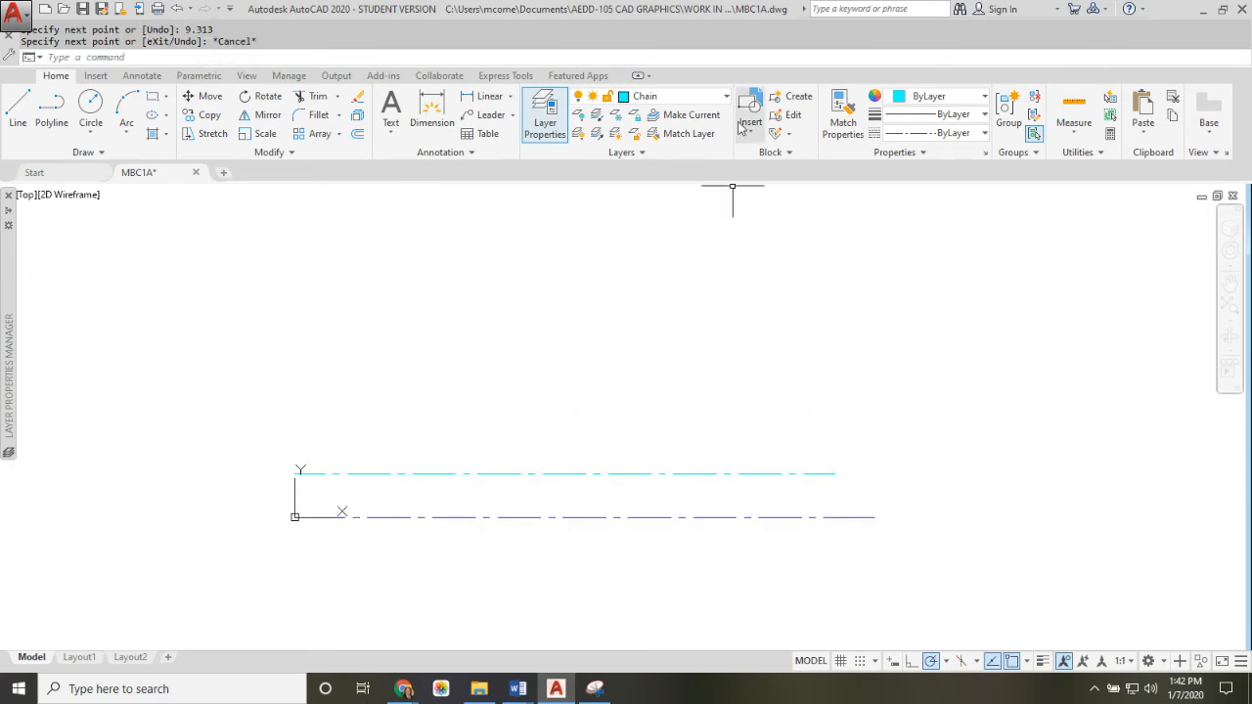
# Check the cutting plane line's length in the assignment sheet in Chrome, return to AutoCAD and make the Cutting Plane layer current
pyautogui.moveTo(404, 689)
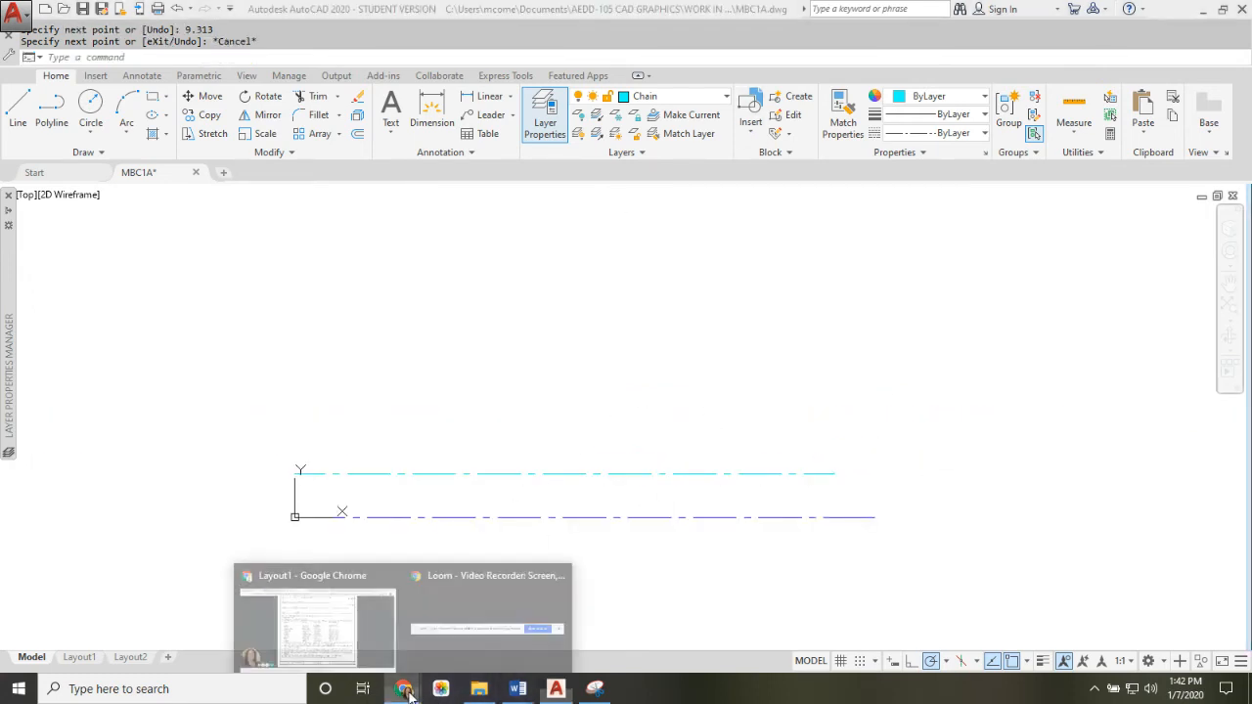
pyautogui.click(393, 630)
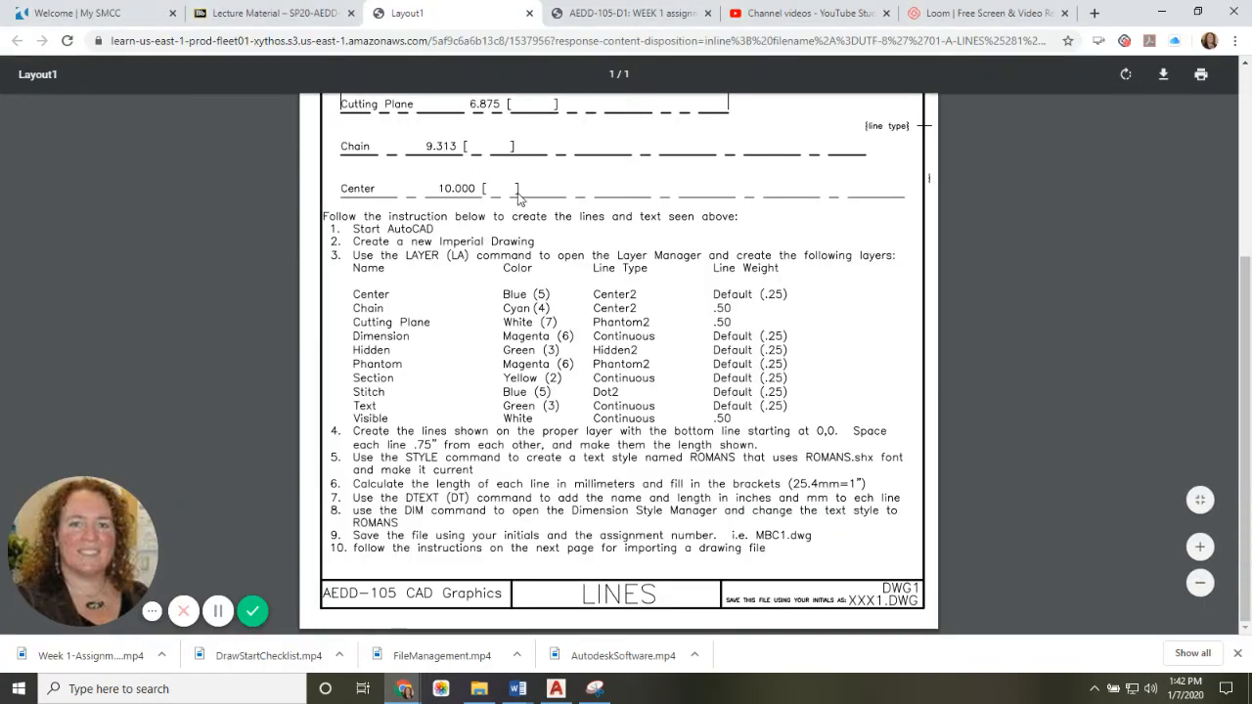
pyautogui.click(556, 690)
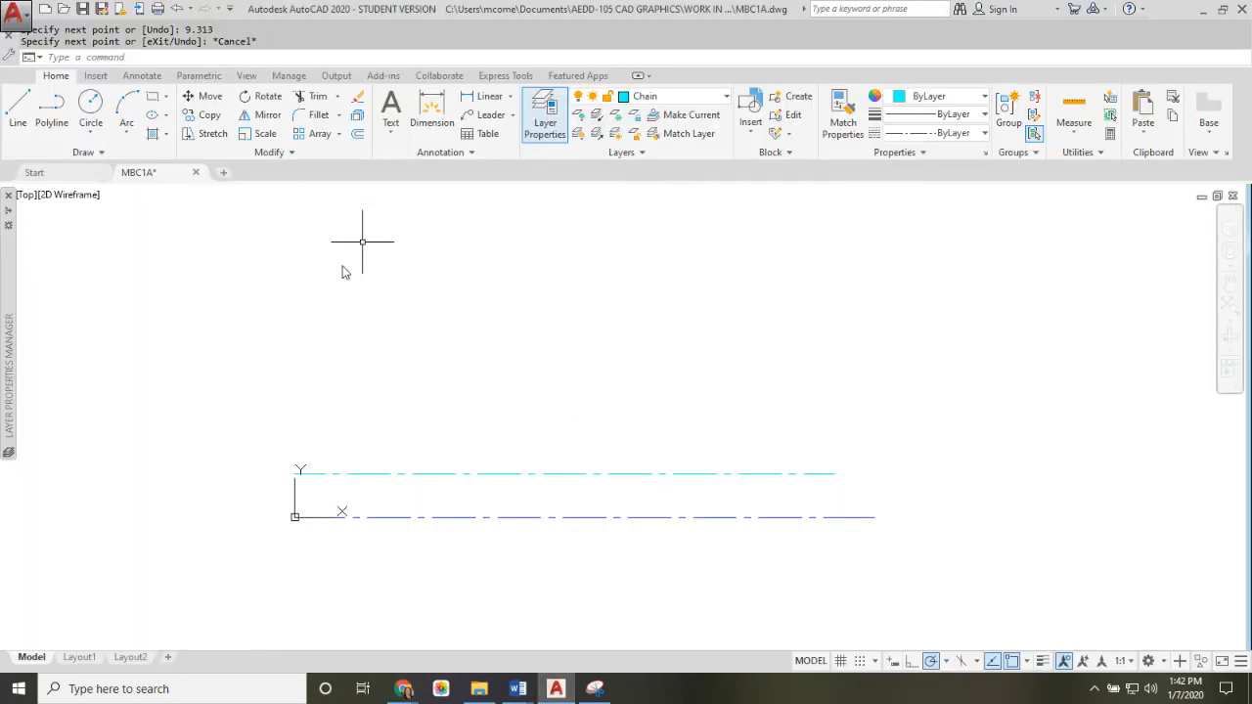
pyautogui.click(727, 97)
pyautogui.click(685, 171)
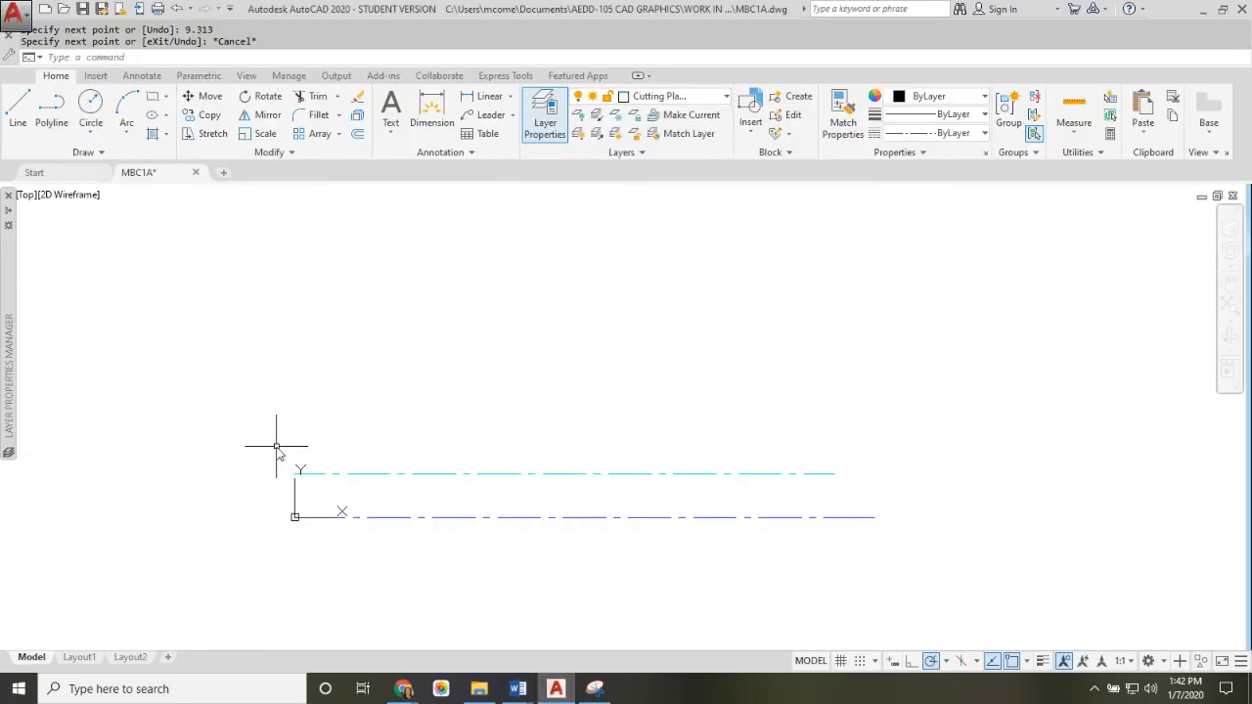
# Draw a horizontal cutting plane line 6.875 units long, starting .75 directly above the chain line's left endpoint
pyautogui.write('L')
pyautogui.press('Return')
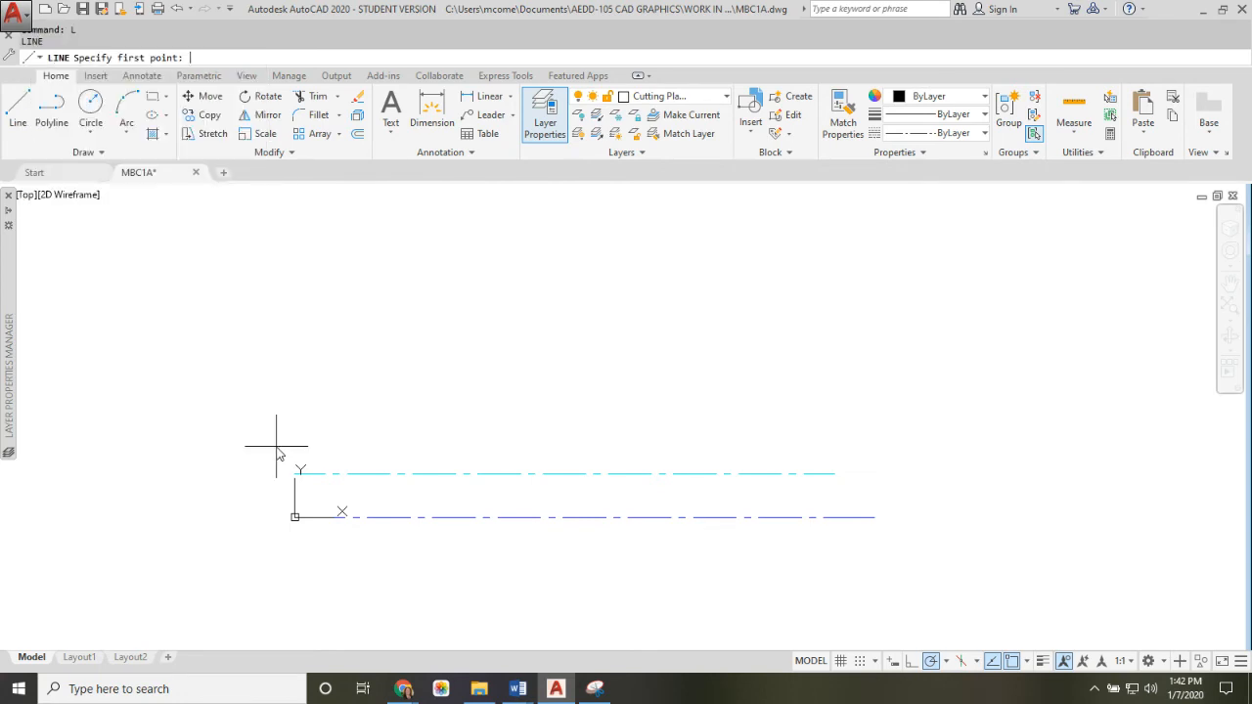
pyautogui.scroll(5, 299, 468)
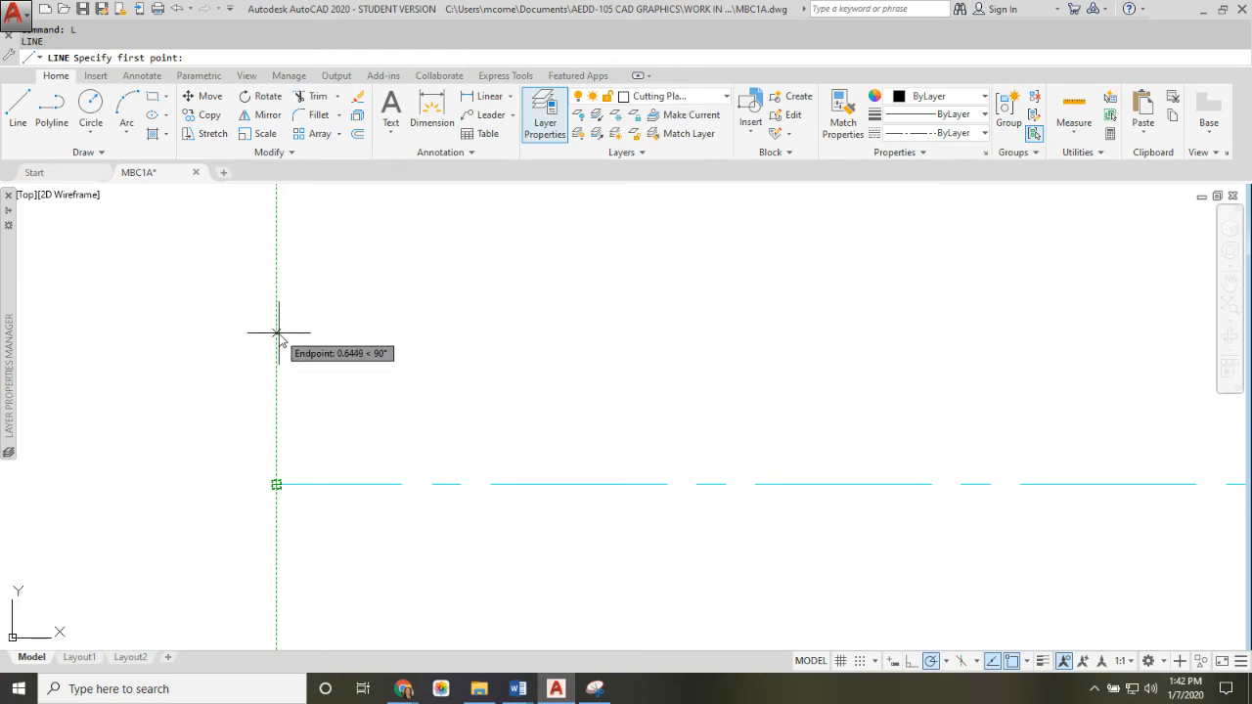
pyautogui.write('75')
pyautogui.press('Return')
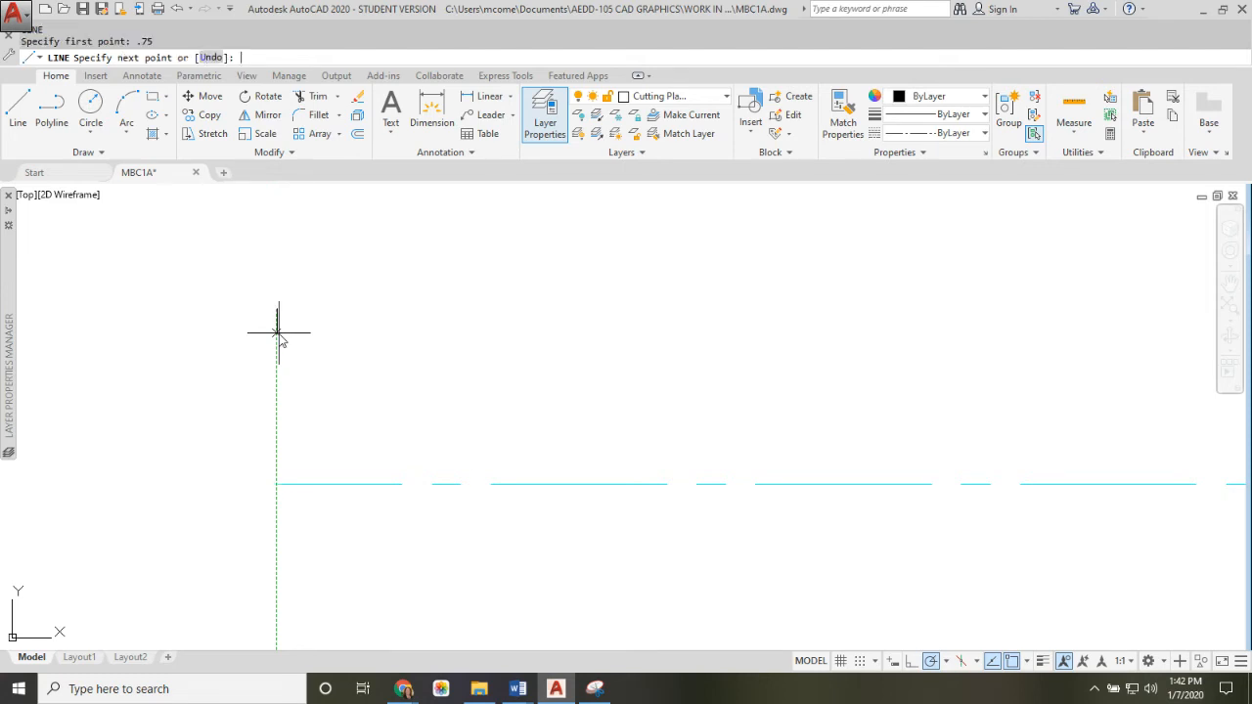
pyautogui.scroll(-5, 753, 328)
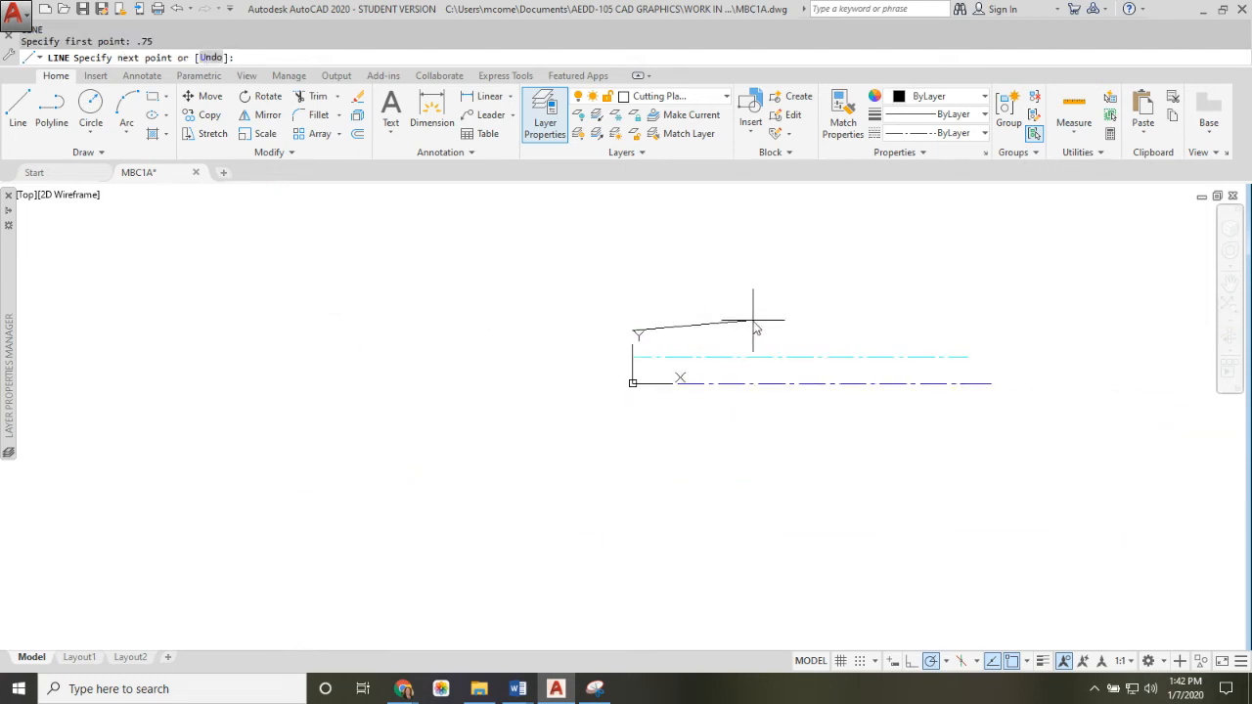
pyautogui.scroll(4, 587, 382)
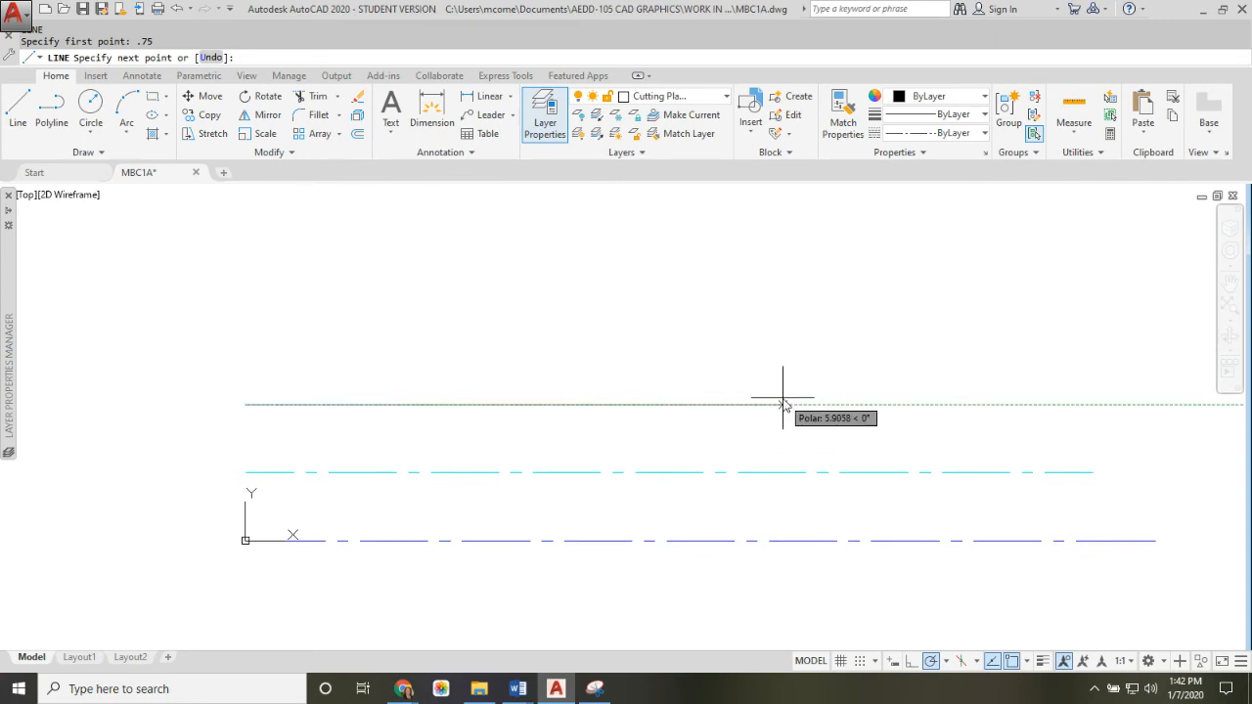
pyautogui.write('6.875')
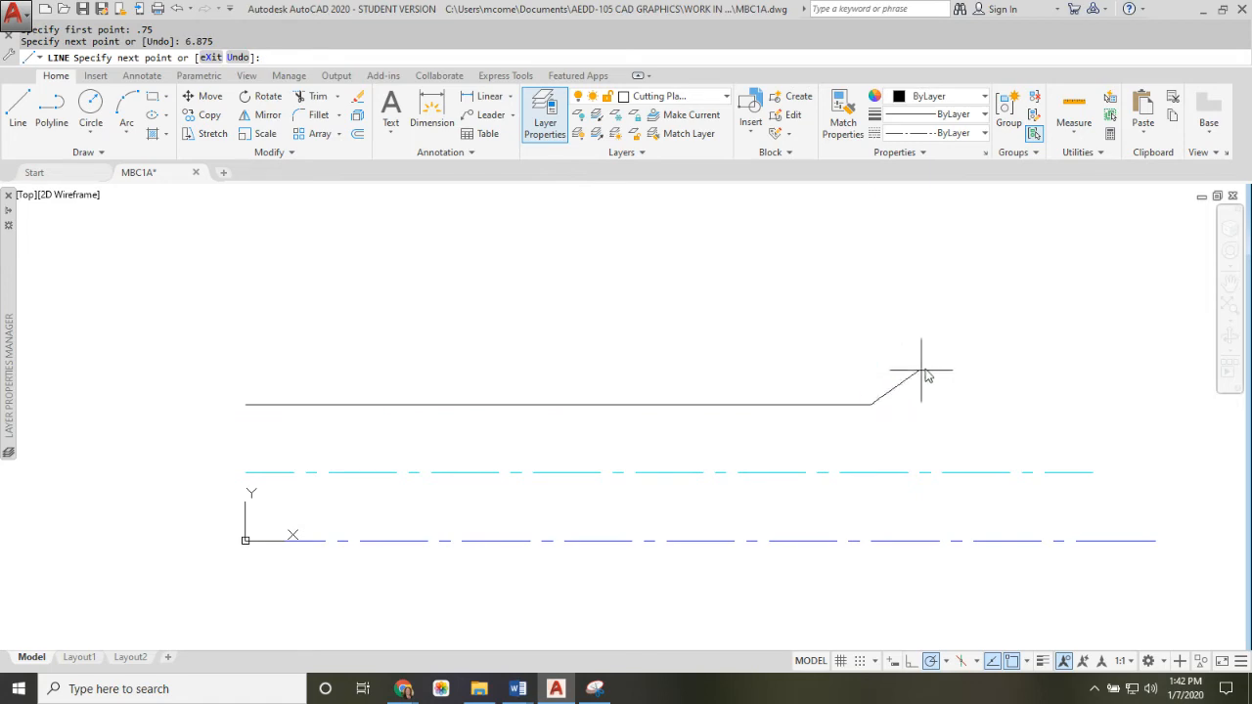
pyautogui.press('Escape')
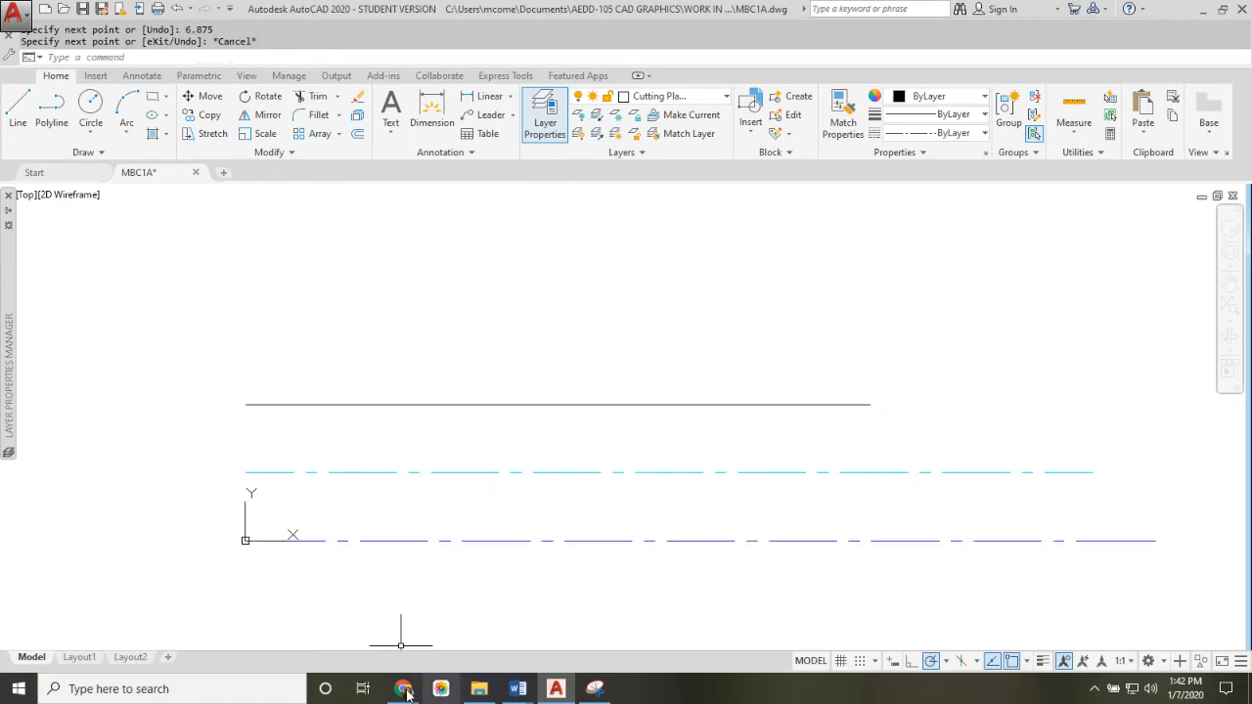
# Check the layer list in the assignment sheet in Chrome, return to AutoCAD and make the Dimension layer current
pyautogui.click(416, 601)
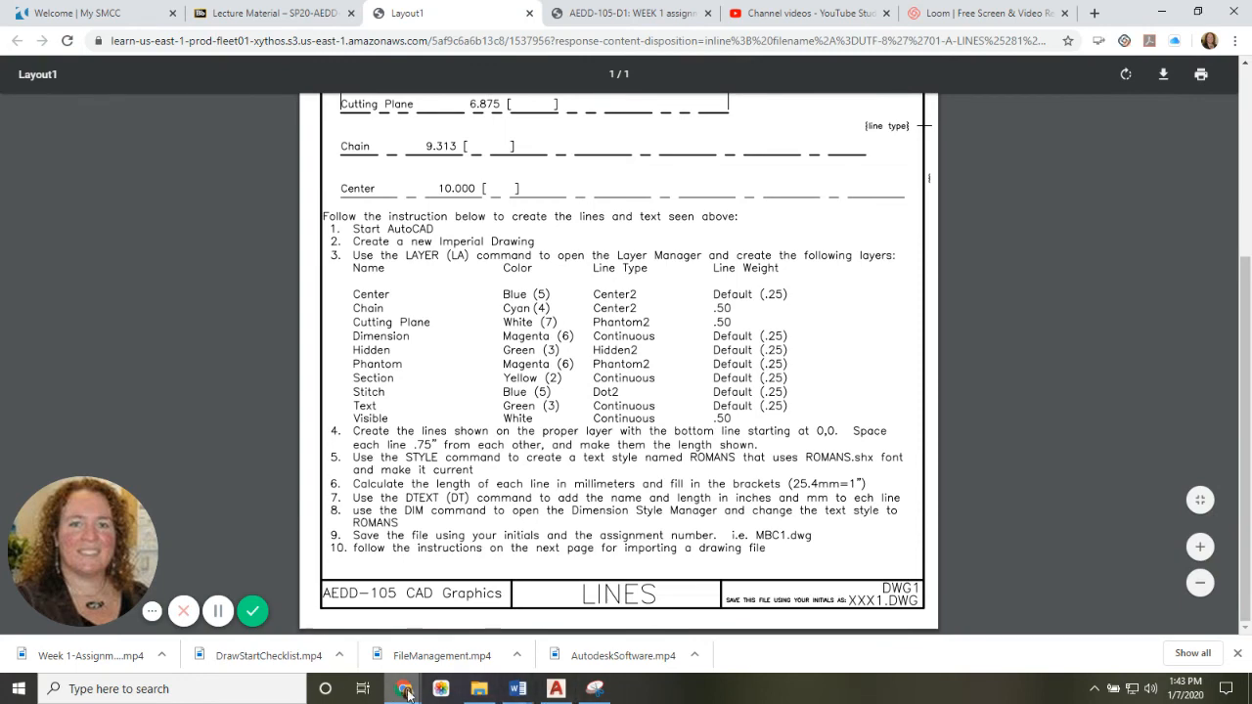
pyautogui.click(555, 689)
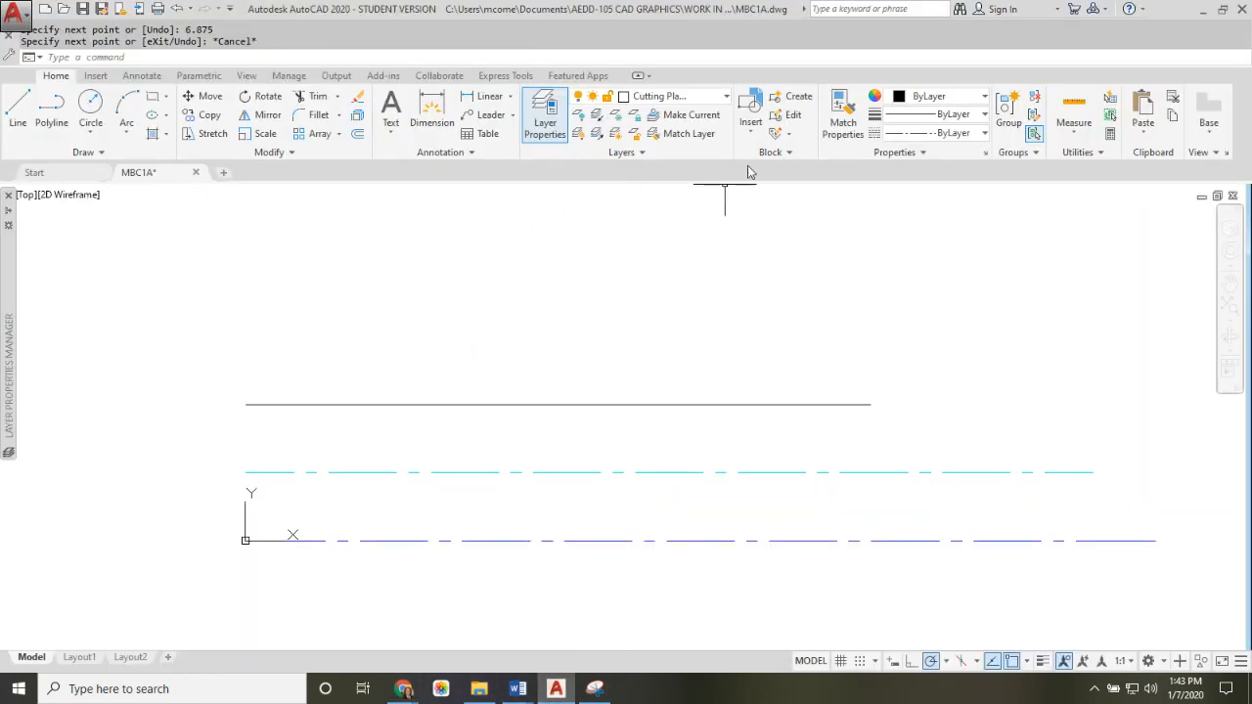
pyautogui.click(726, 98)
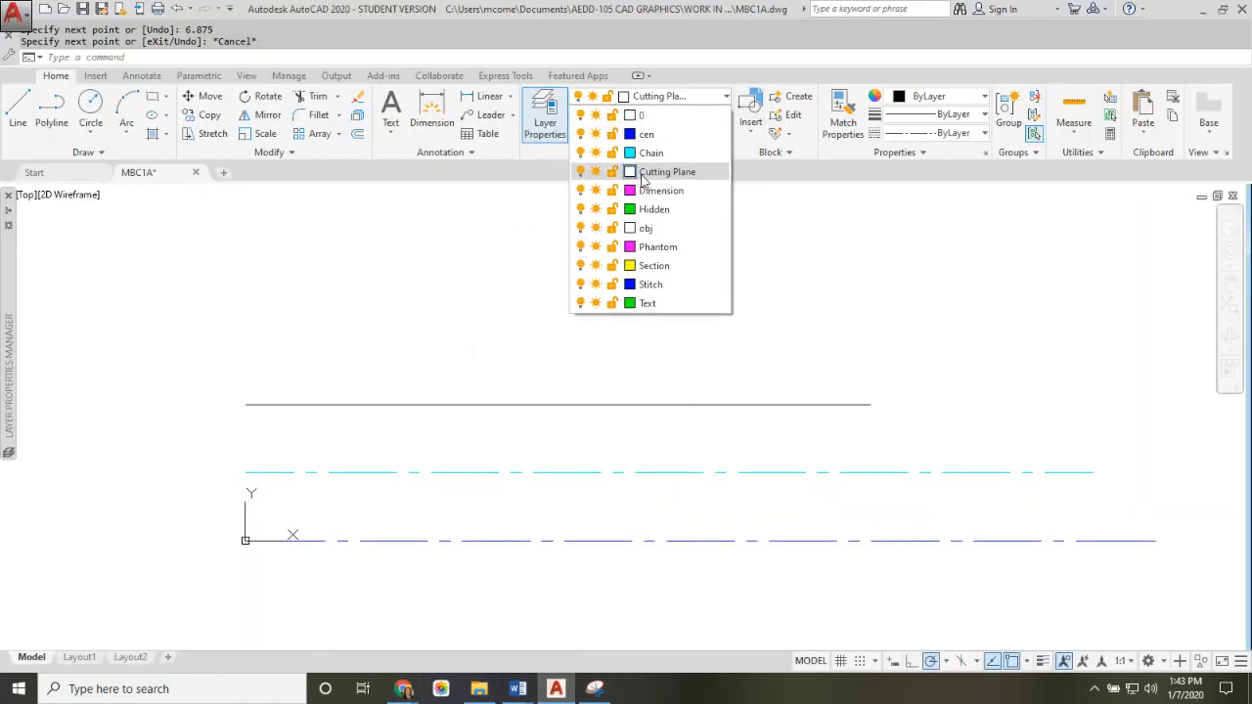
pyautogui.click(666, 201)
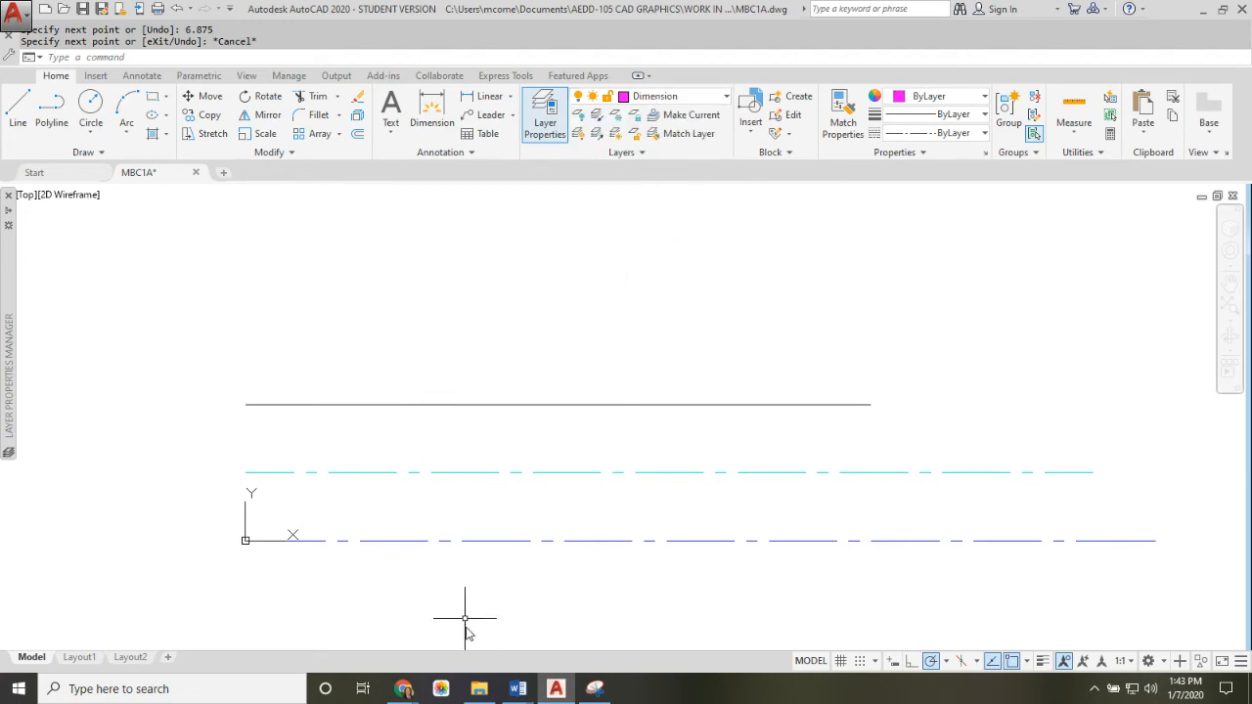
# Check in the assignment sheet in Chrome how the cutting plane line is dimensioned, and return to AutoCAD
pyautogui.click(403, 689)
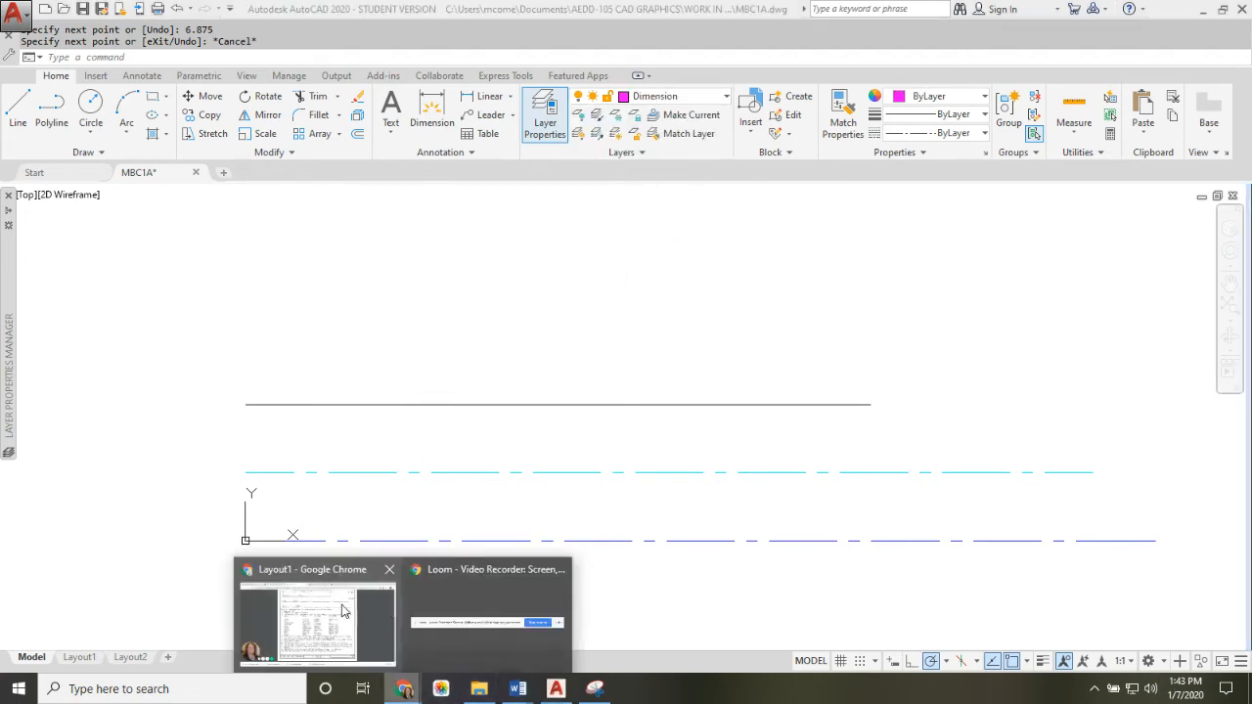
pyautogui.click(322, 616)
pyautogui.scroll(3, 450, 333)
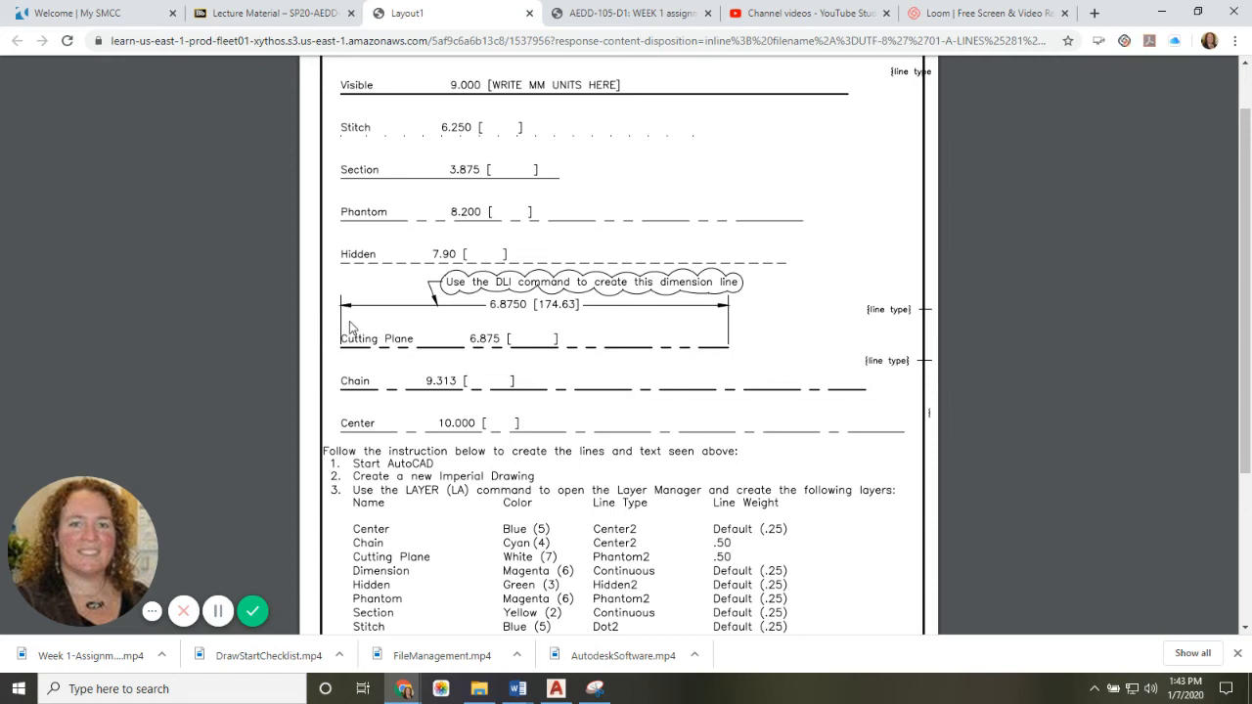
pyautogui.click(556, 689)
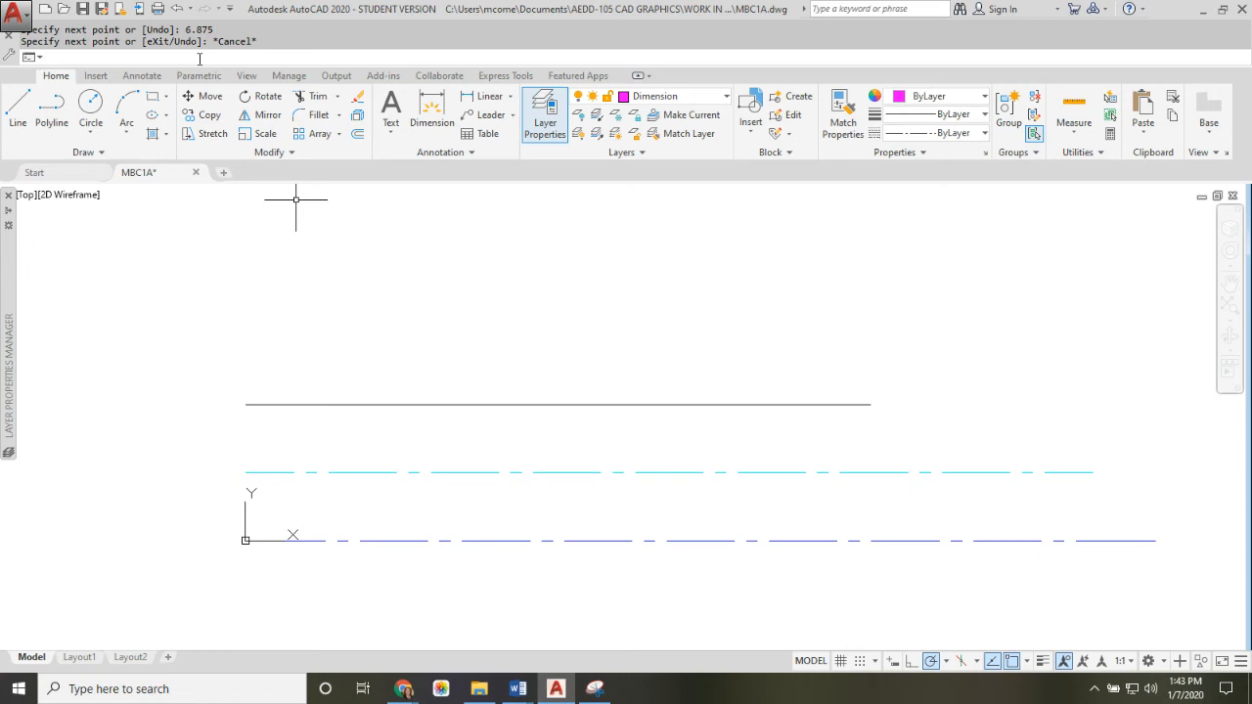
# Add a linear dimension (DLI) between the cutting plane line's endpoints, with the dimension line .75 directly above the line's midpoint
pyautogui.write('li')
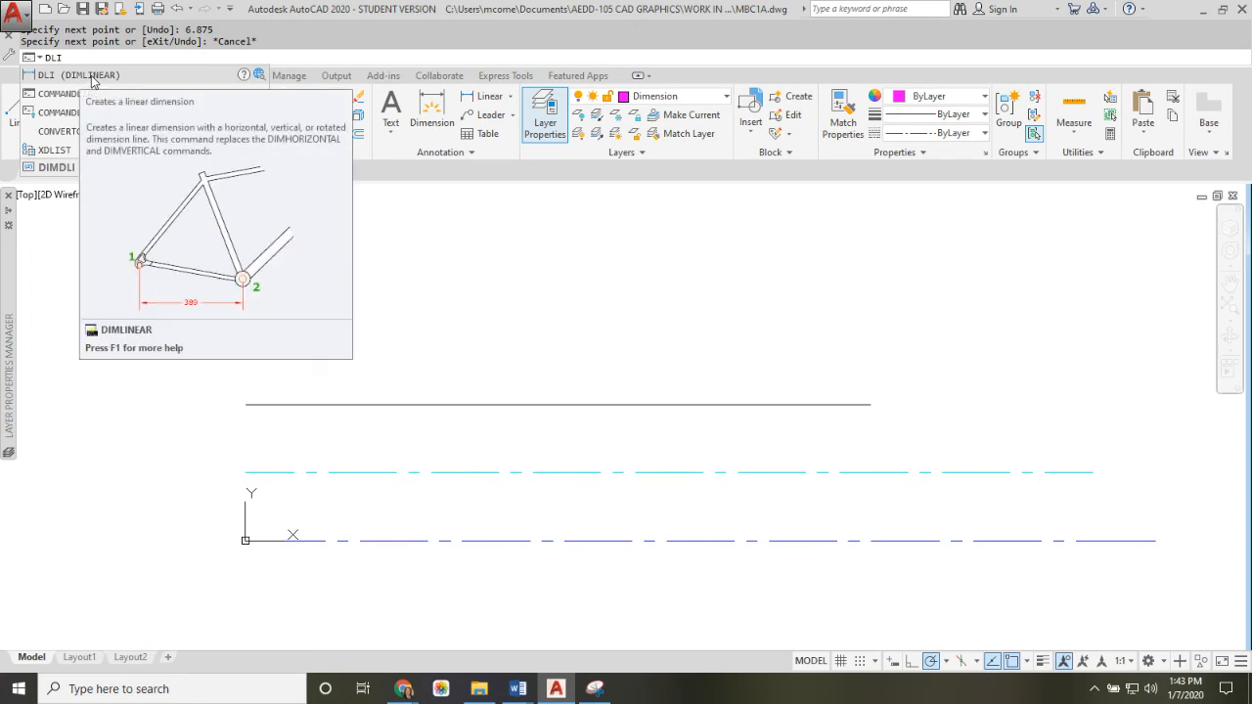
pyautogui.click(93, 80)
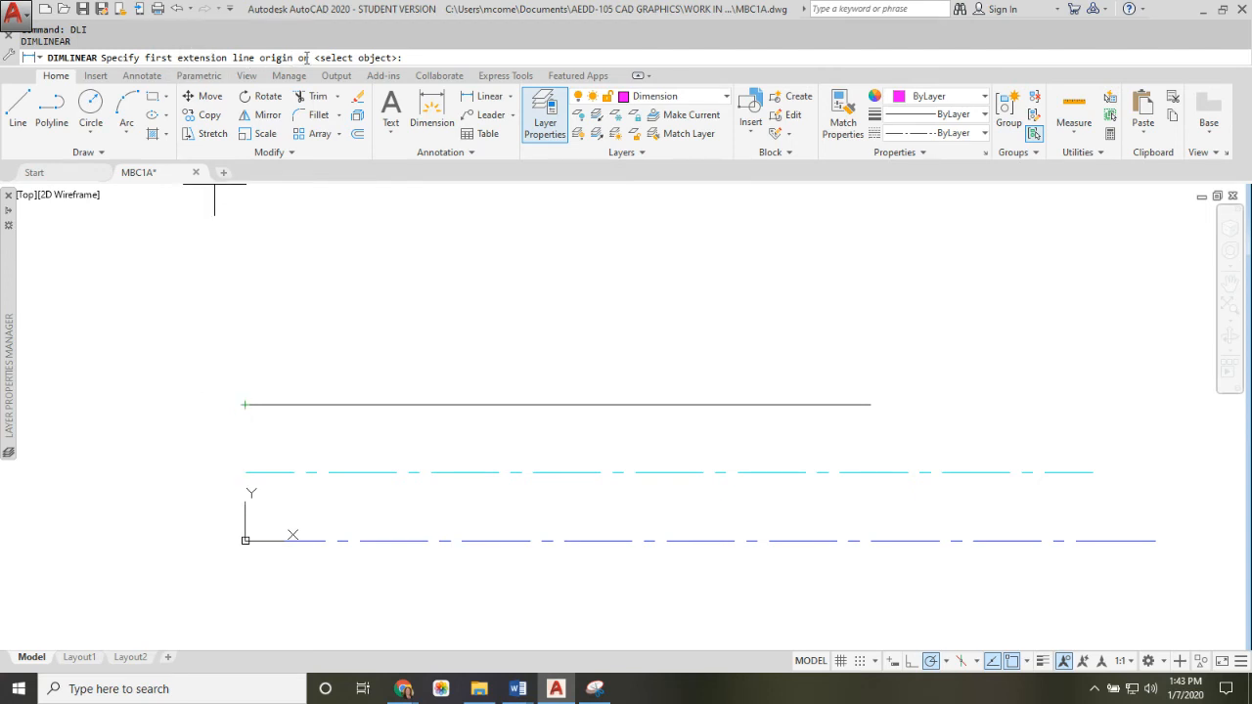
pyautogui.click(245, 407)
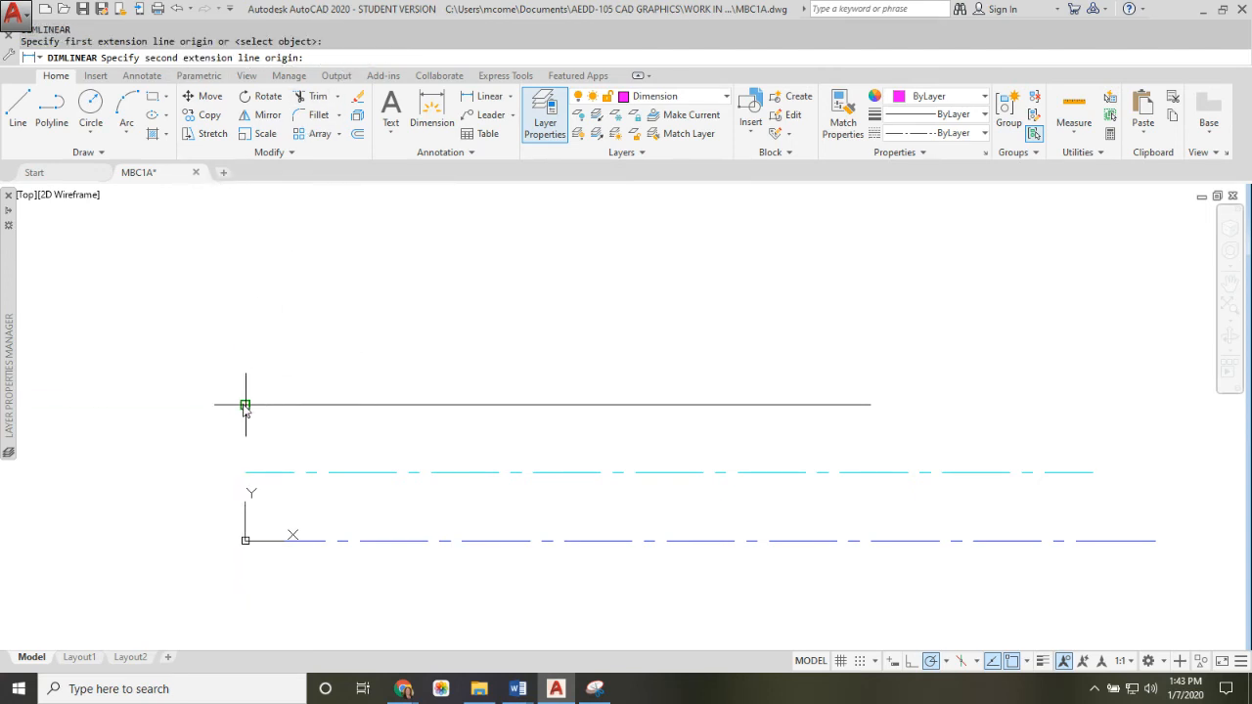
pyautogui.click(871, 405)
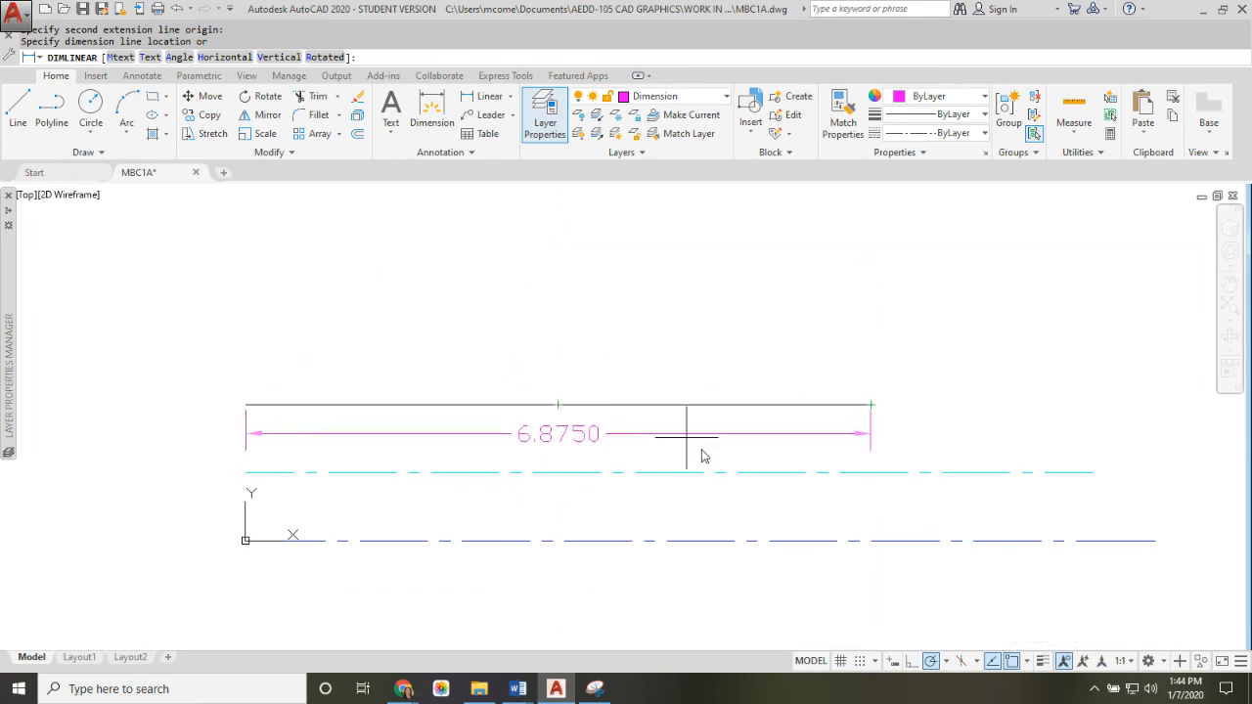
pyautogui.click(1026, 661)
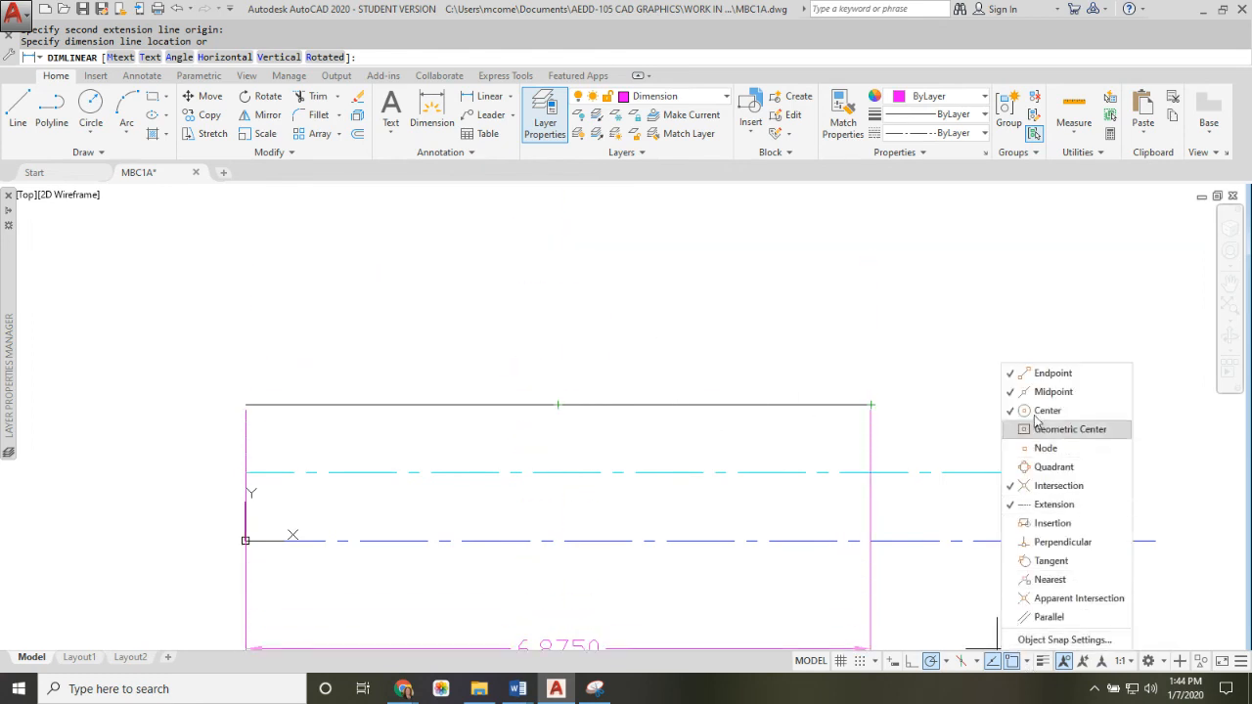
pyautogui.click(1013, 396)
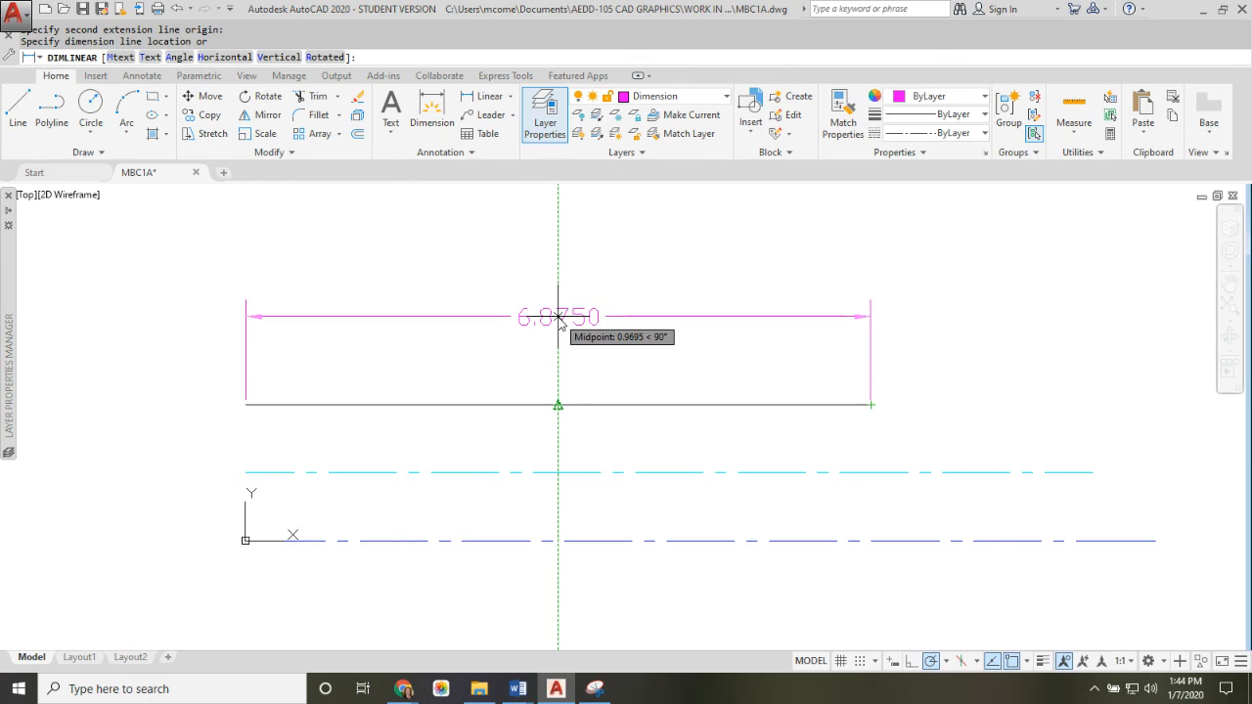
pyautogui.press('Return')
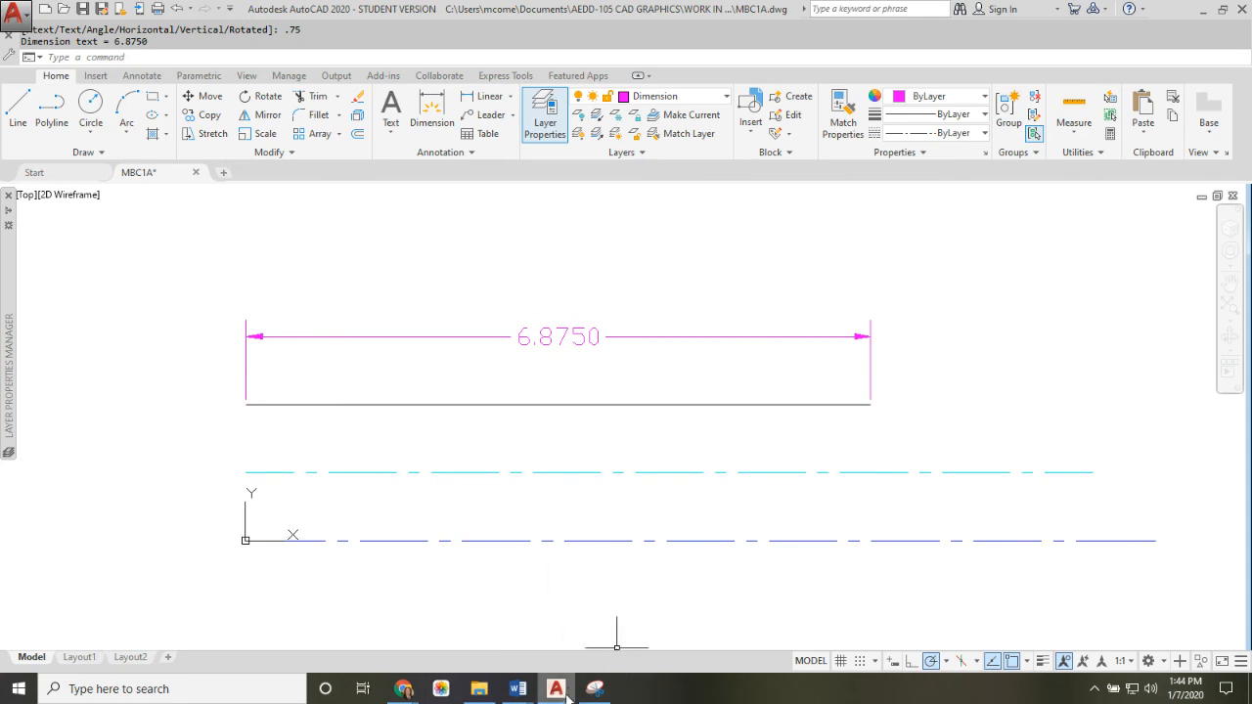
# Check the hidden line's length in the assignment sheet in Chrome, return to AutoCAD and make the Hidden layer current
pyautogui.moveTo(403, 689)
pyautogui.click(352, 524)
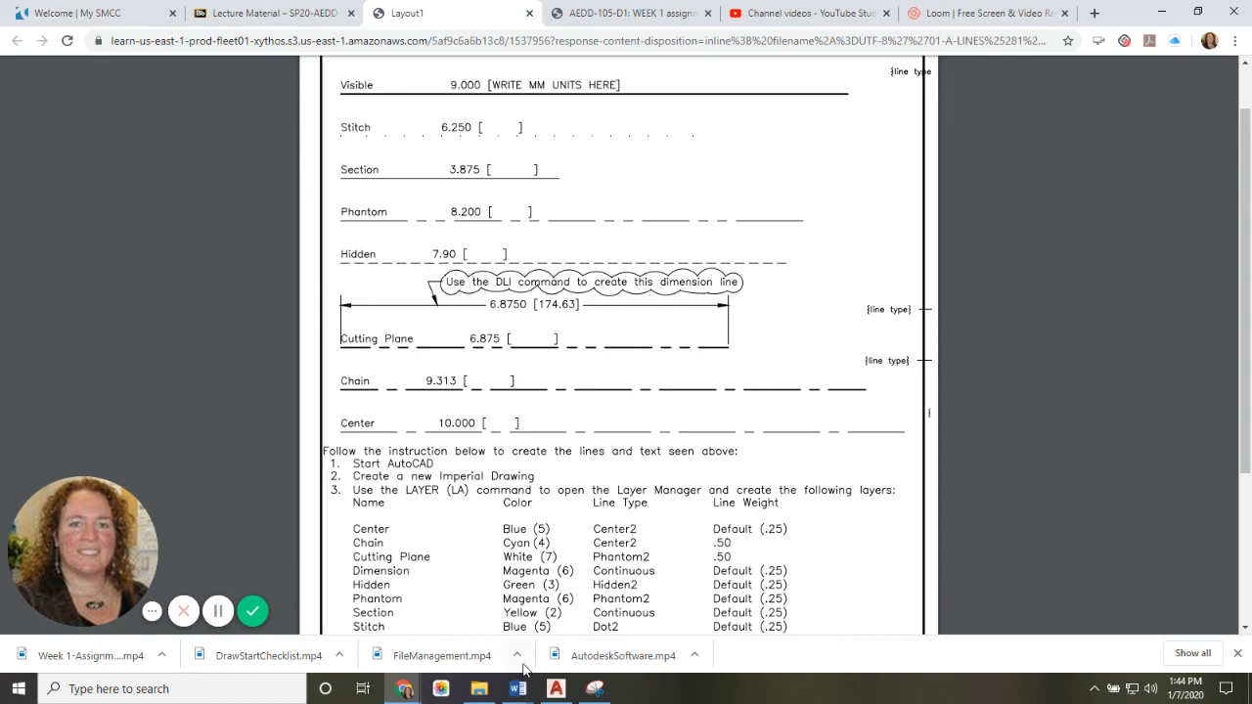
pyautogui.click(556, 689)
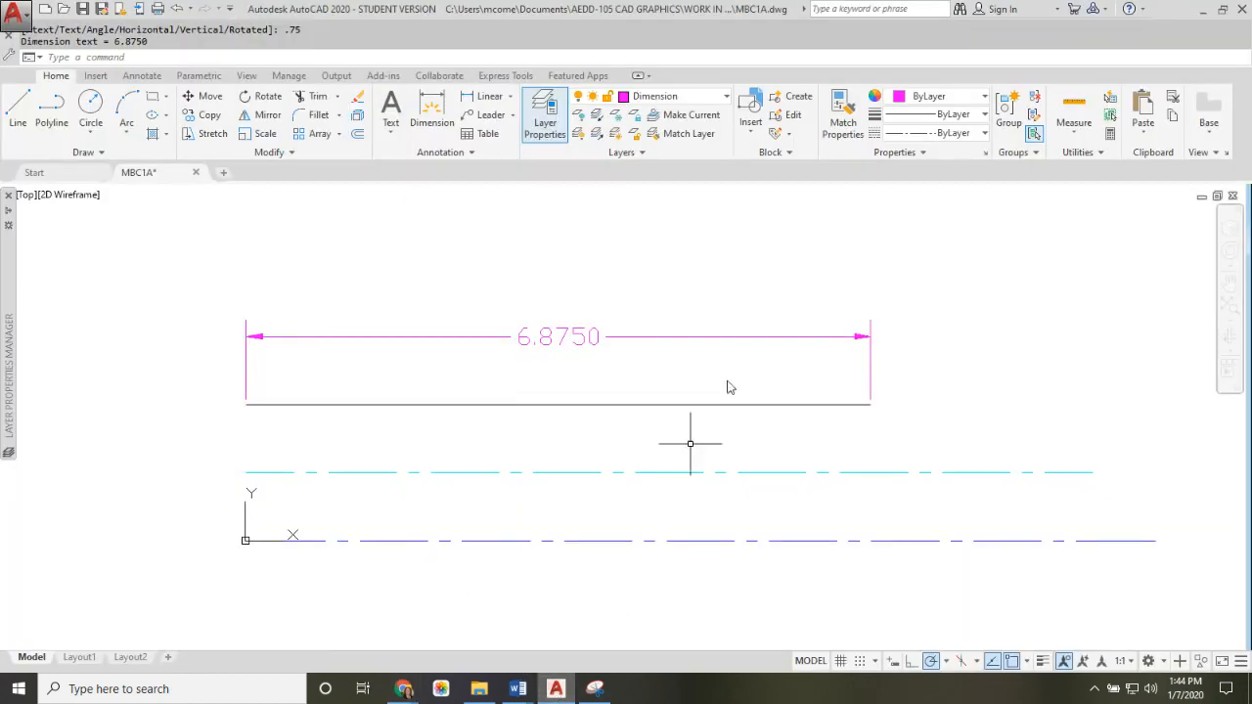
pyautogui.click(727, 98)
pyautogui.click(660, 233)
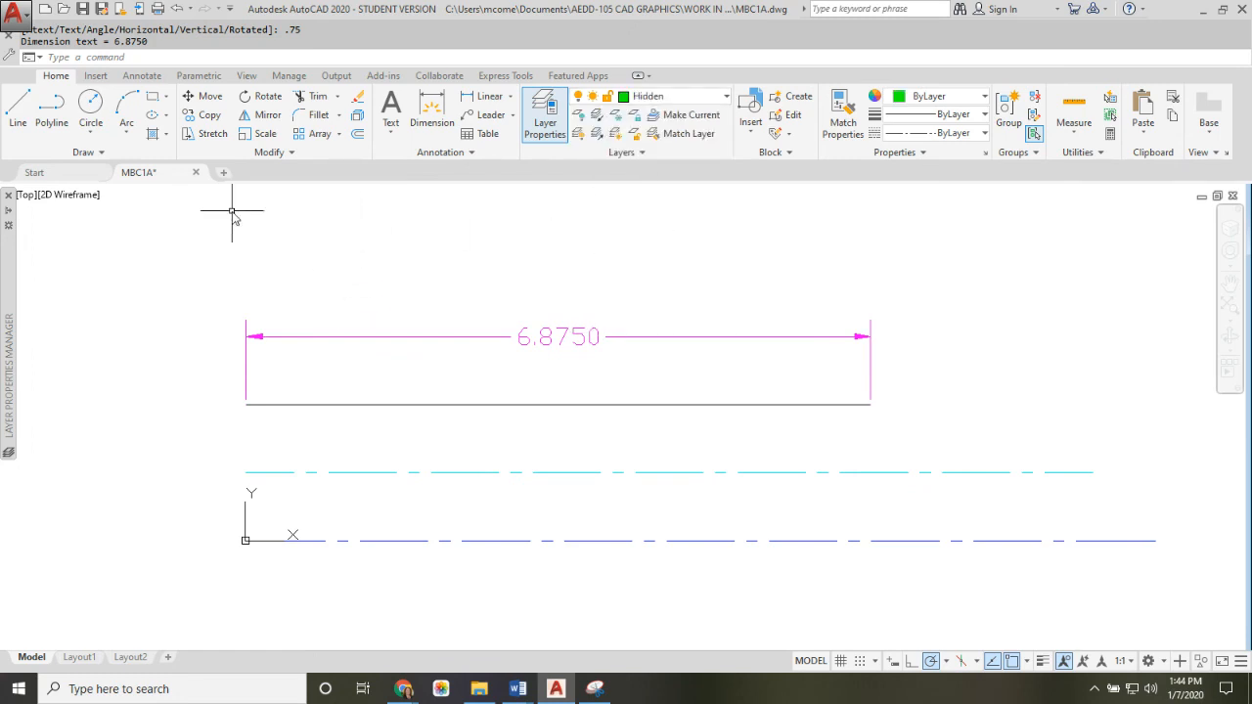
# Draw a horizontal hidden line 7.9 units long, starting .75 directly above the dimension line's left endpoint
pyautogui.press('Return')
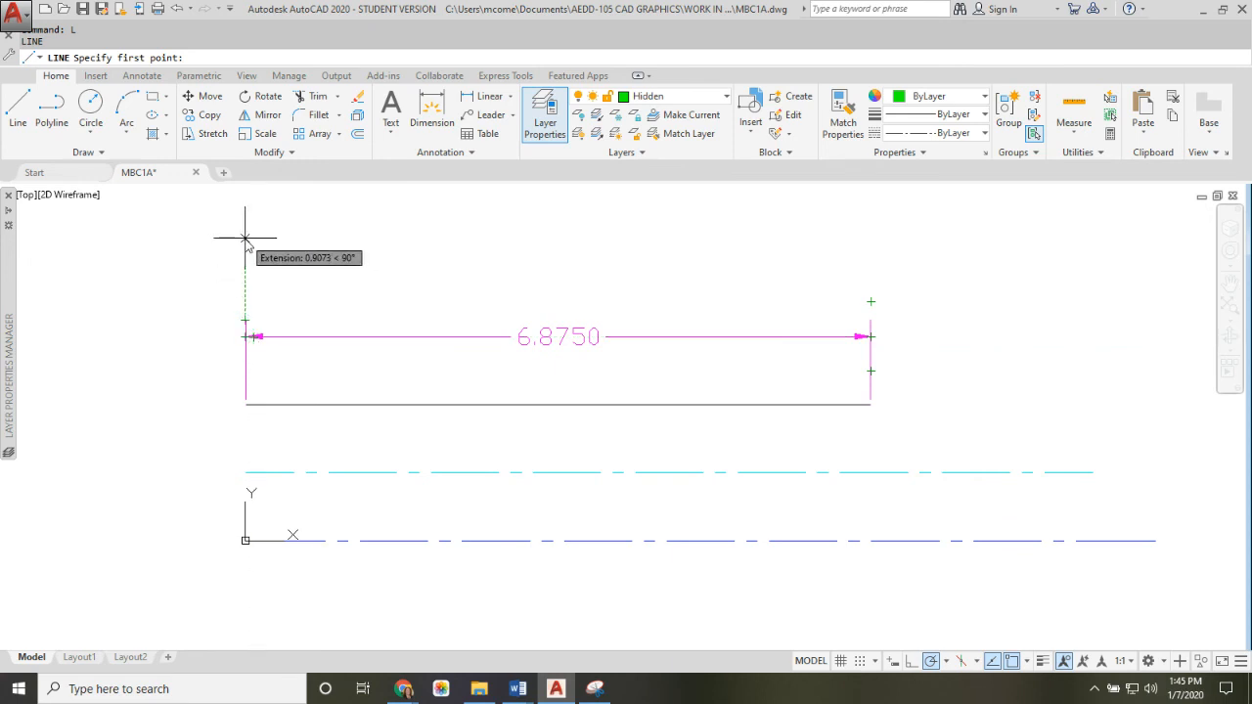
pyautogui.scroll(4, 211, 320)
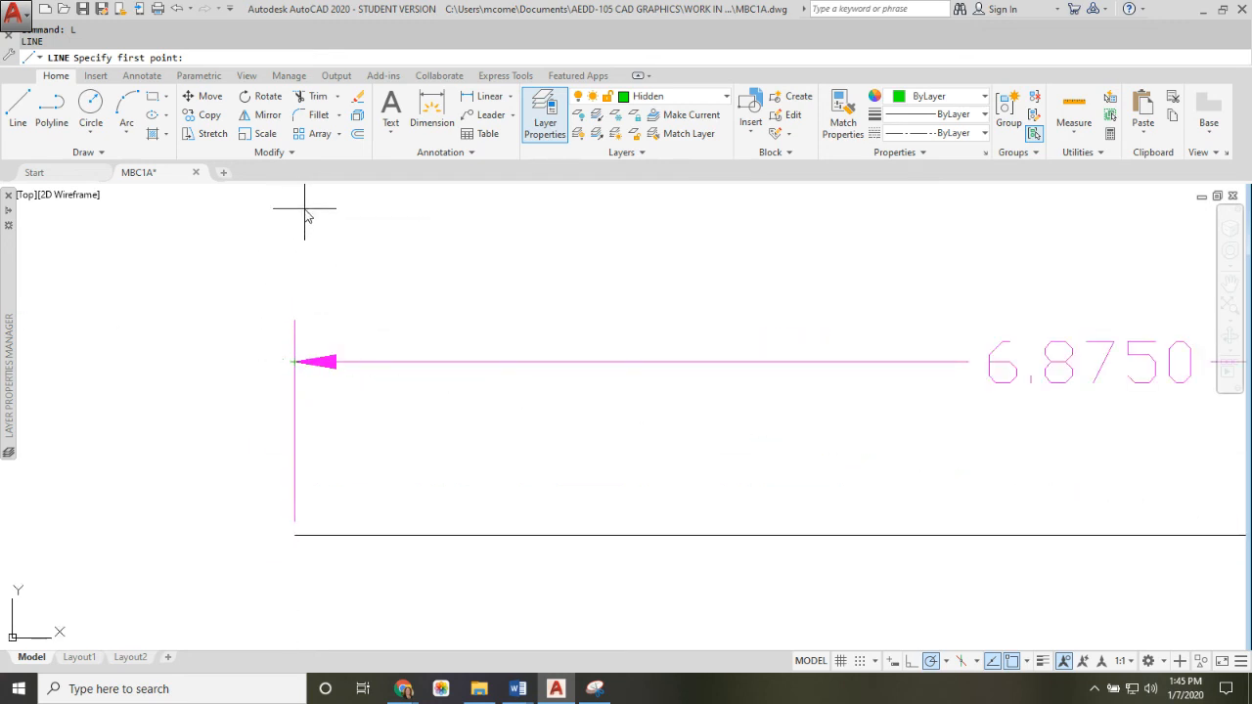
pyautogui.scroll(-5, 306, 234)
pyautogui.scroll(8, 328, 303)
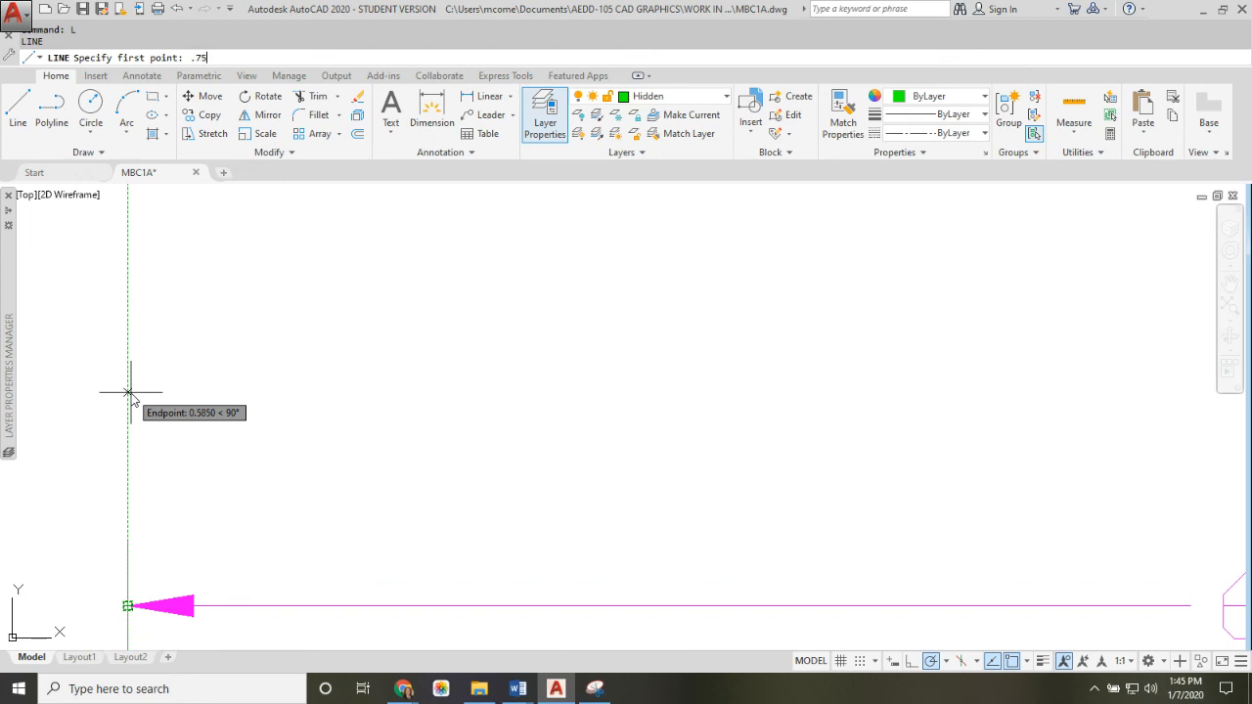
pyautogui.press('Return')
pyautogui.scroll(-5, 601, 363)
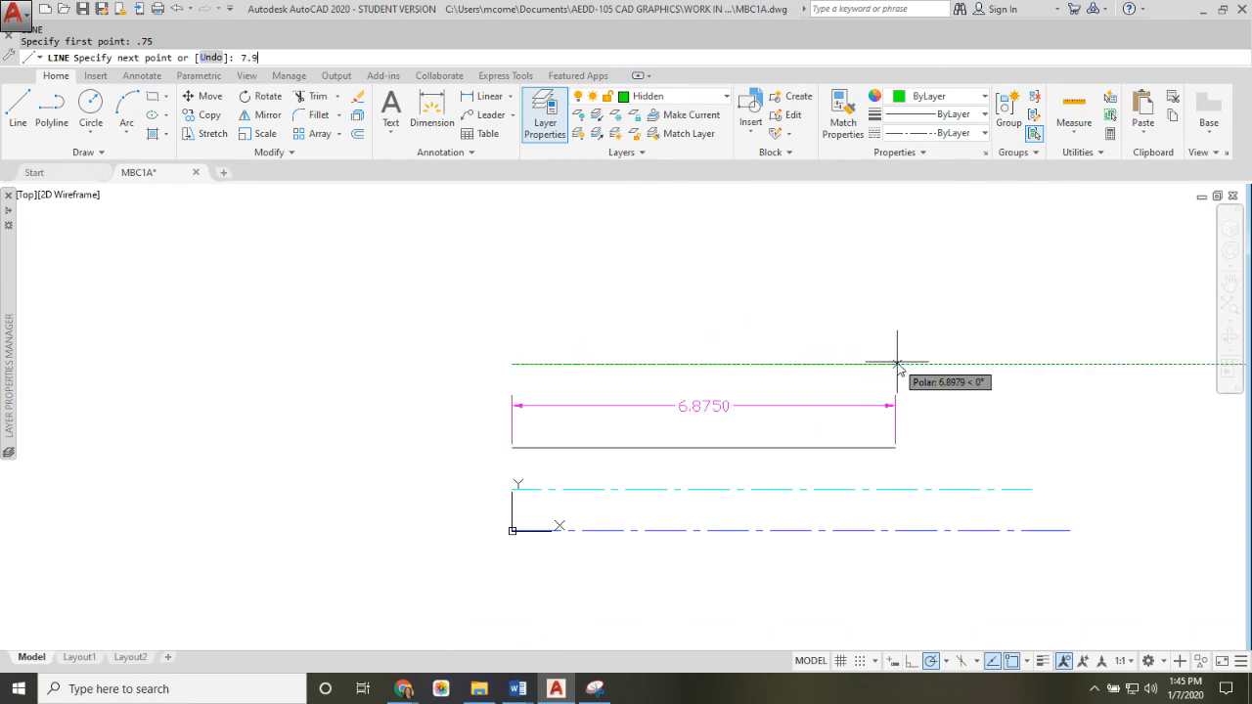
pyautogui.press('Return')
pyautogui.press('Return')
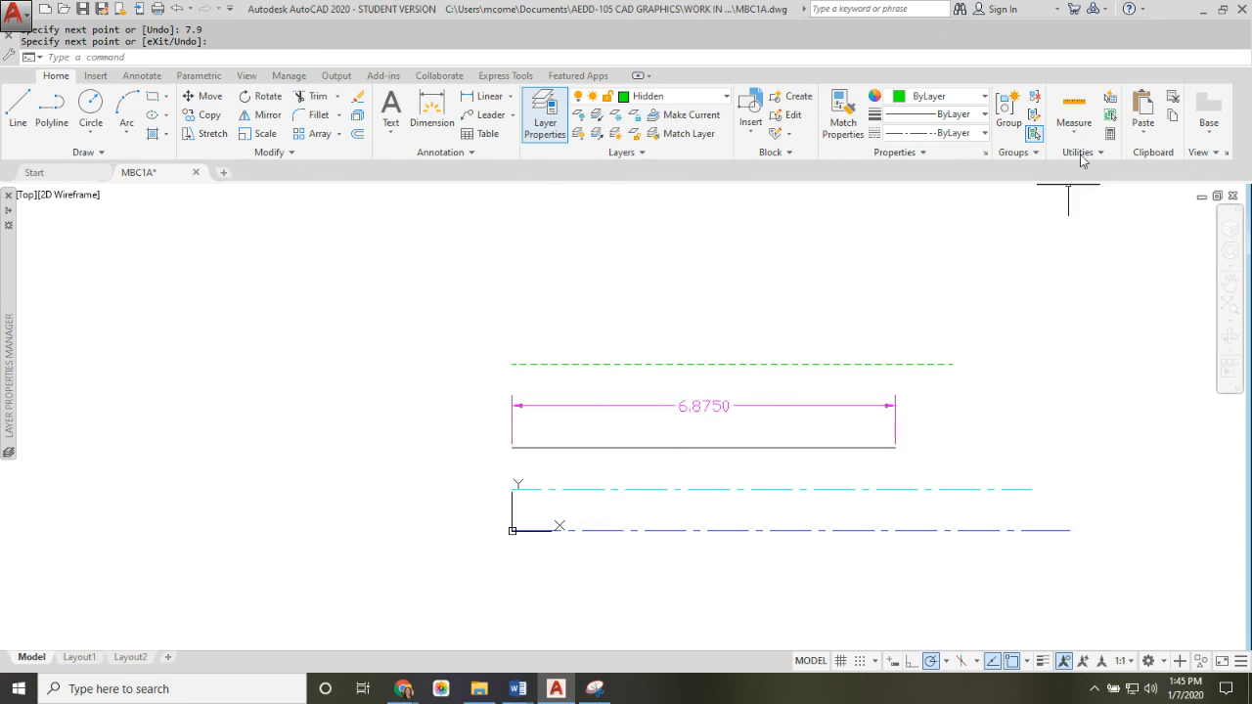
# Switch to Chrome to check the next line's specification in the assignment sheet
pyautogui.moveTo(404, 688)
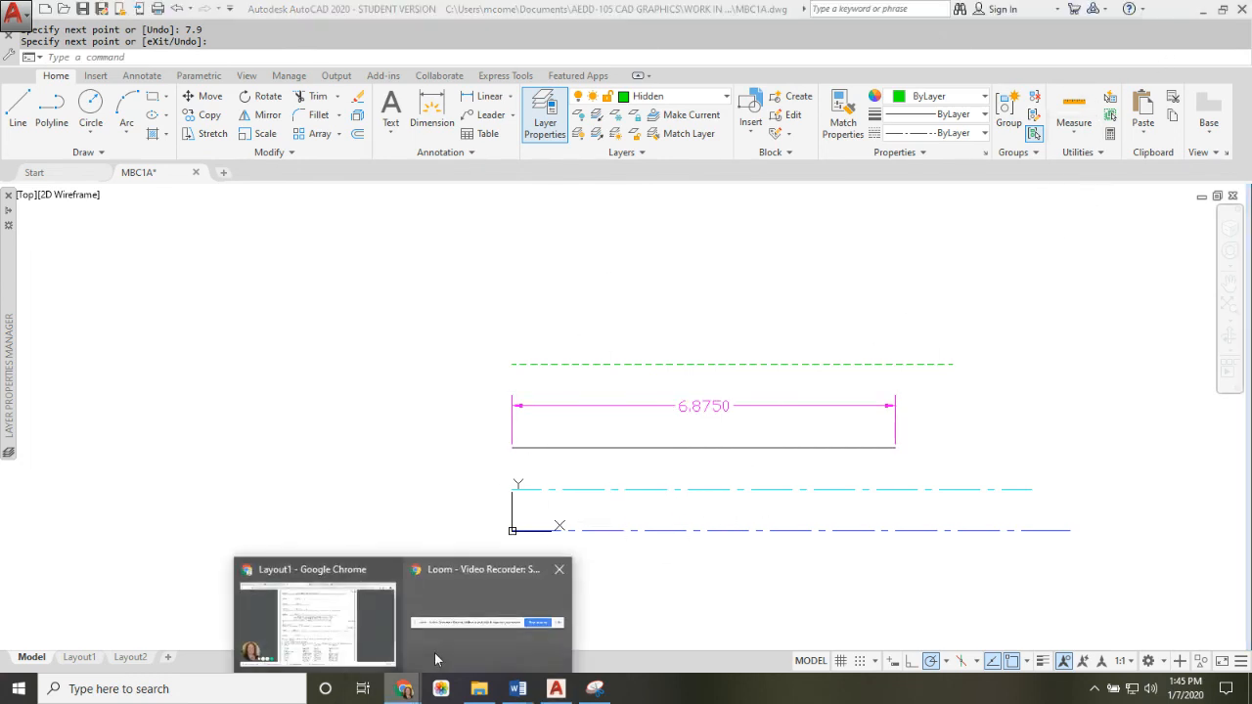
pyautogui.click(467, 606)
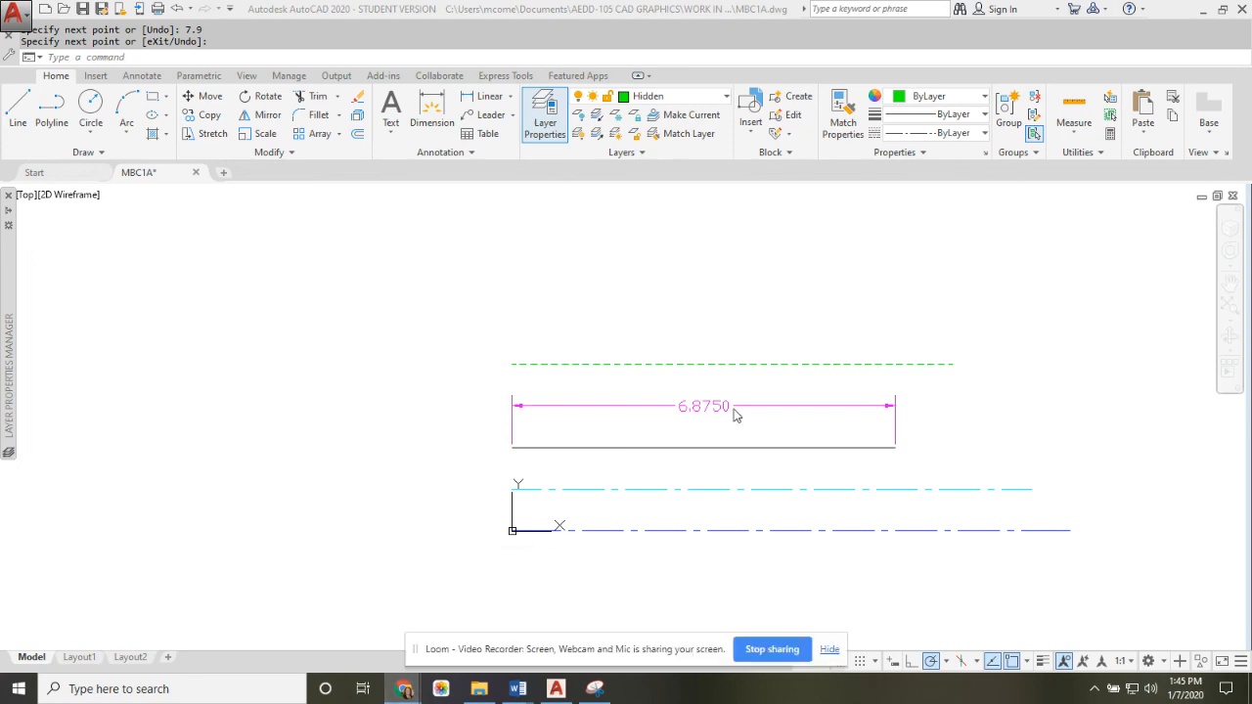